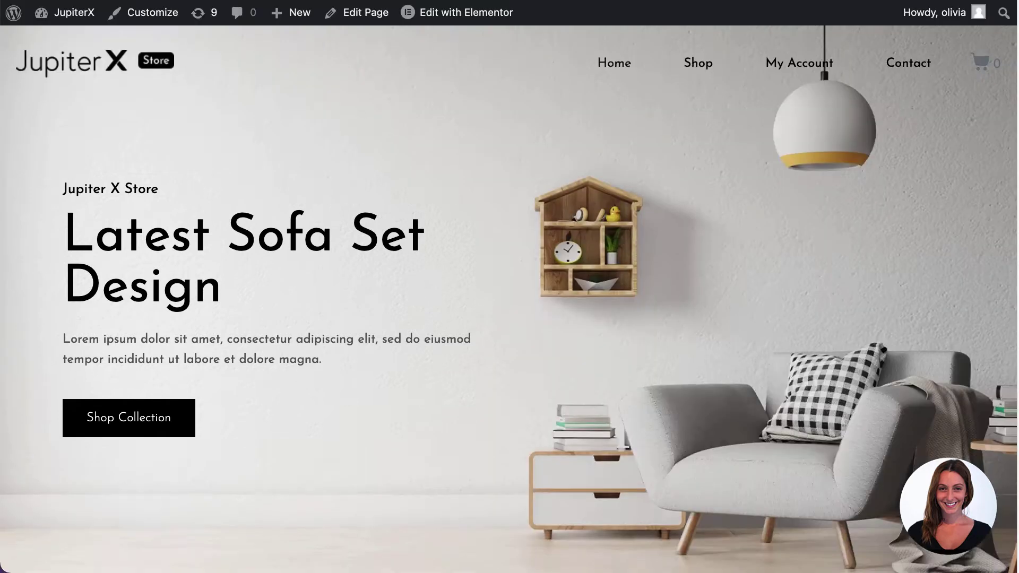
Step: Scroll through the store home page, then open the cart holding one Comfortable Dining Chair at $65.00
scroll(510, 297, down, 10)
scroll(510, 297, down, 15)
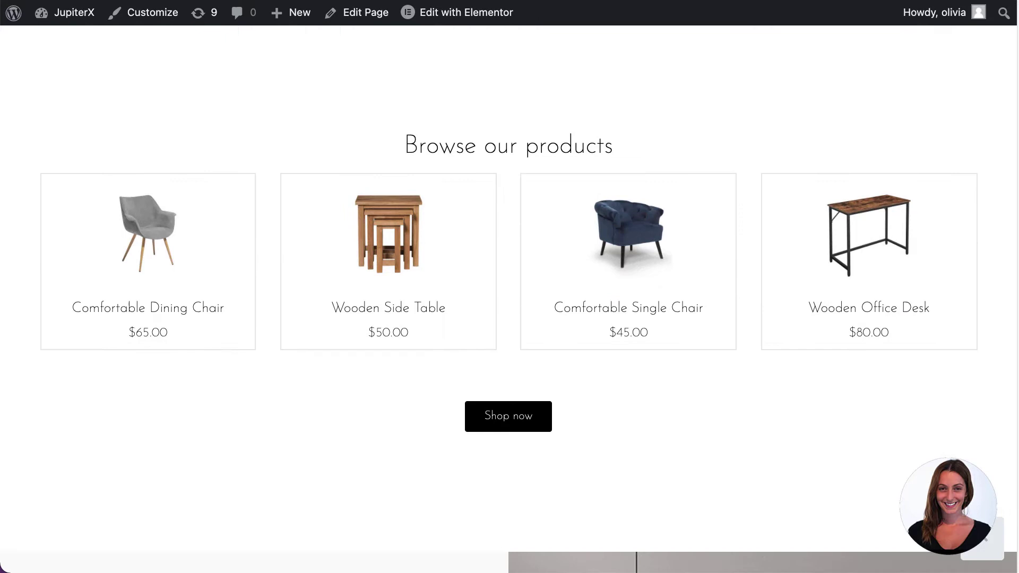
scroll(510, 297, down, 12)
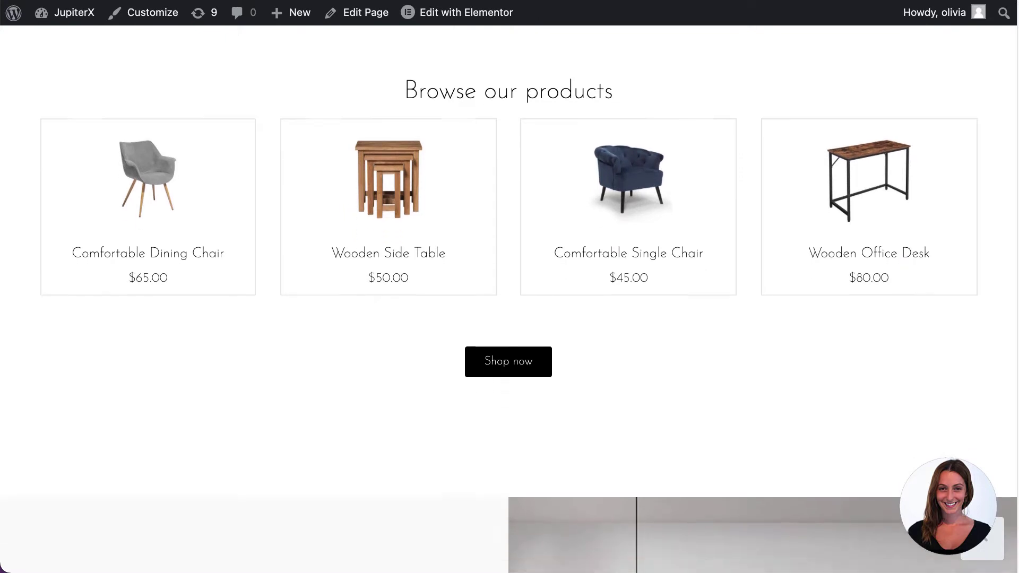
scroll(510, 297, down, 15)
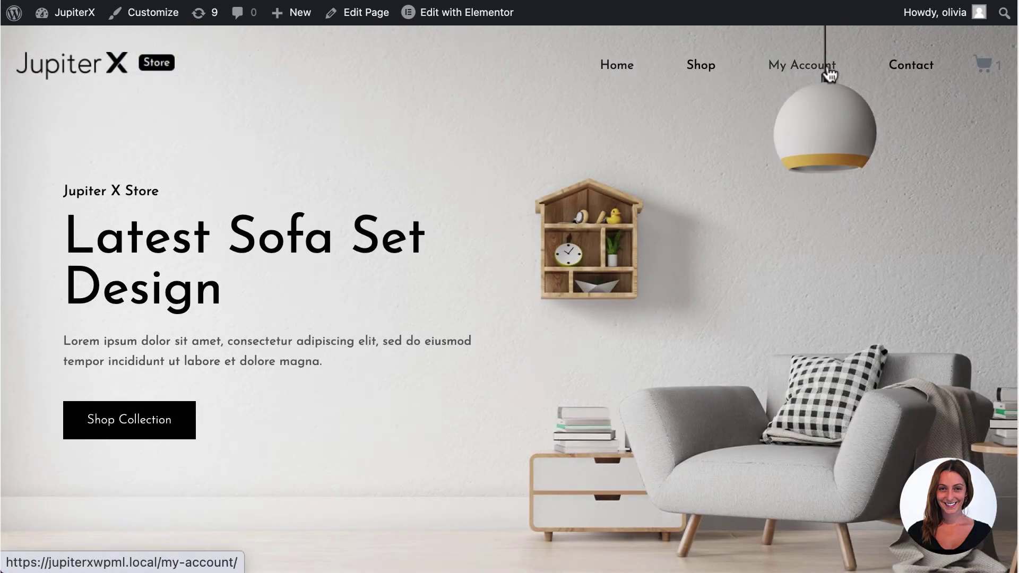
click(985, 64)
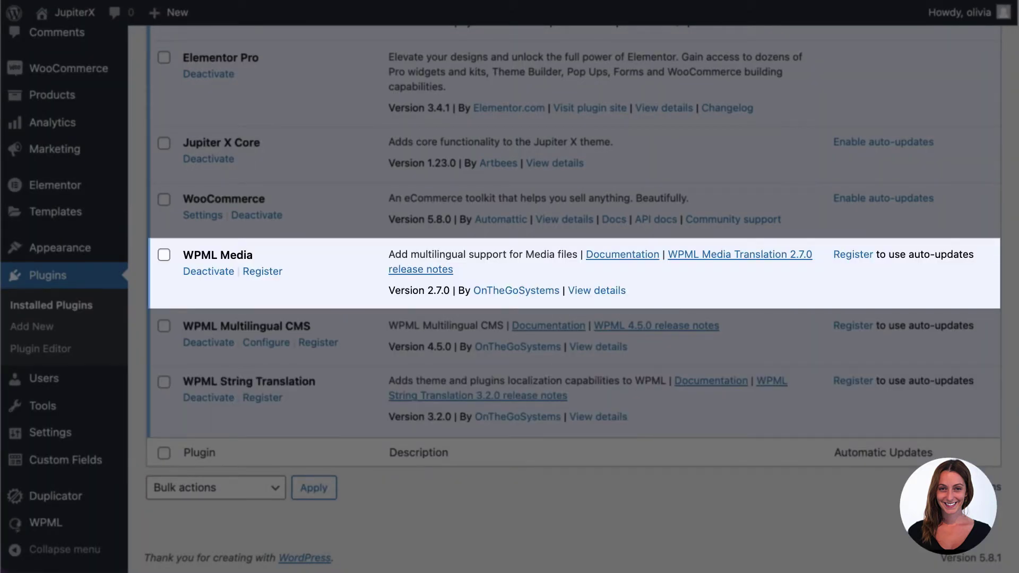
Step: Scroll back up the Installed Plugins list to the notice about configuring WPML
scroll(574, 297, up, 9)
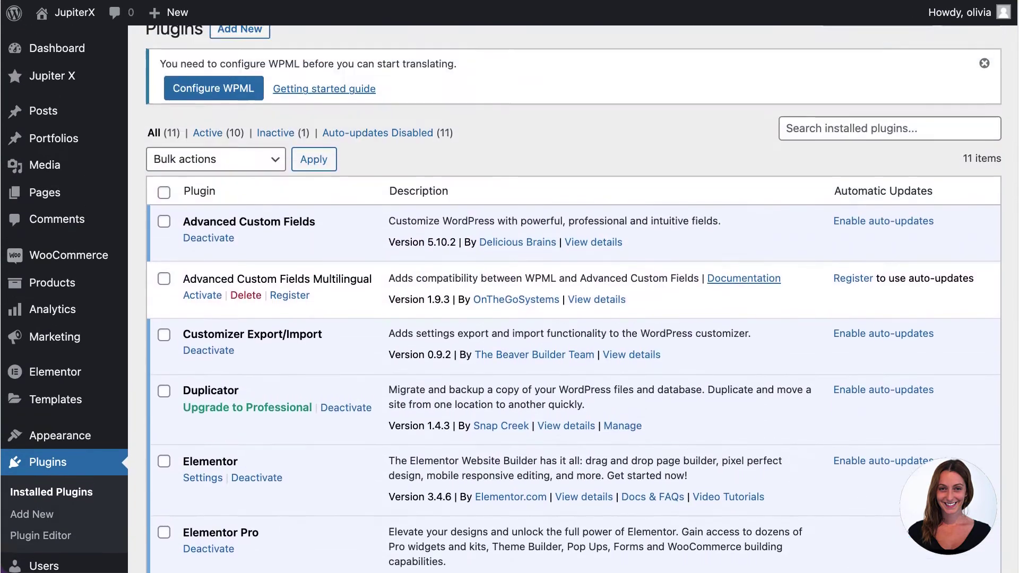
Step: Start the WPML configuration and add French as the translation language
click(211, 118)
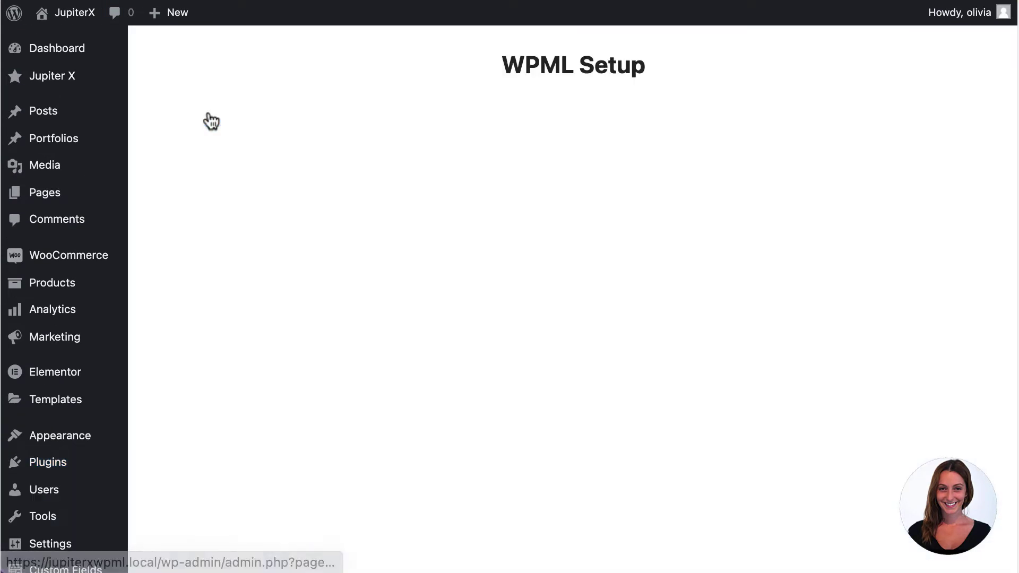
click(489, 378)
text(French)
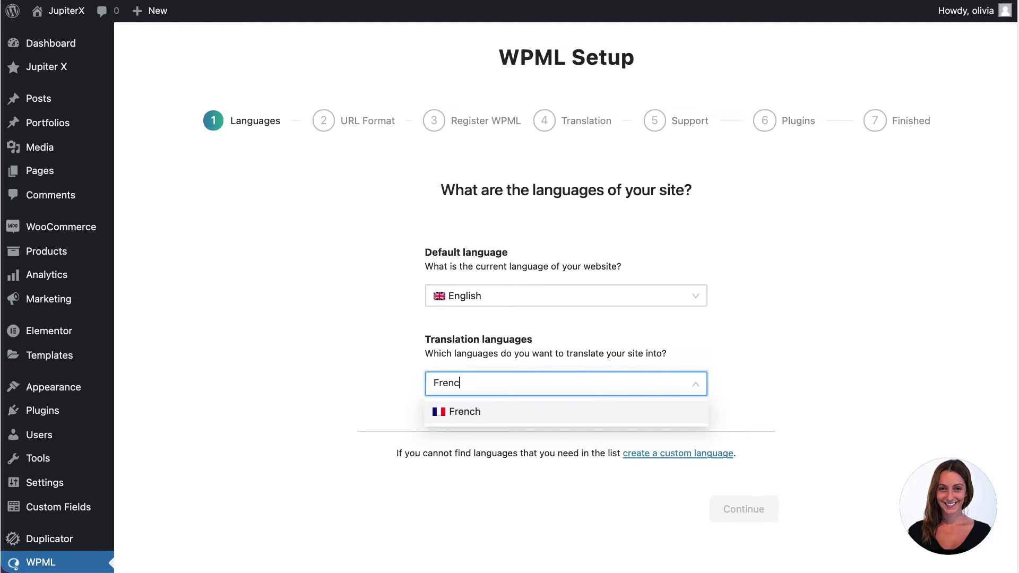
click(480, 415)
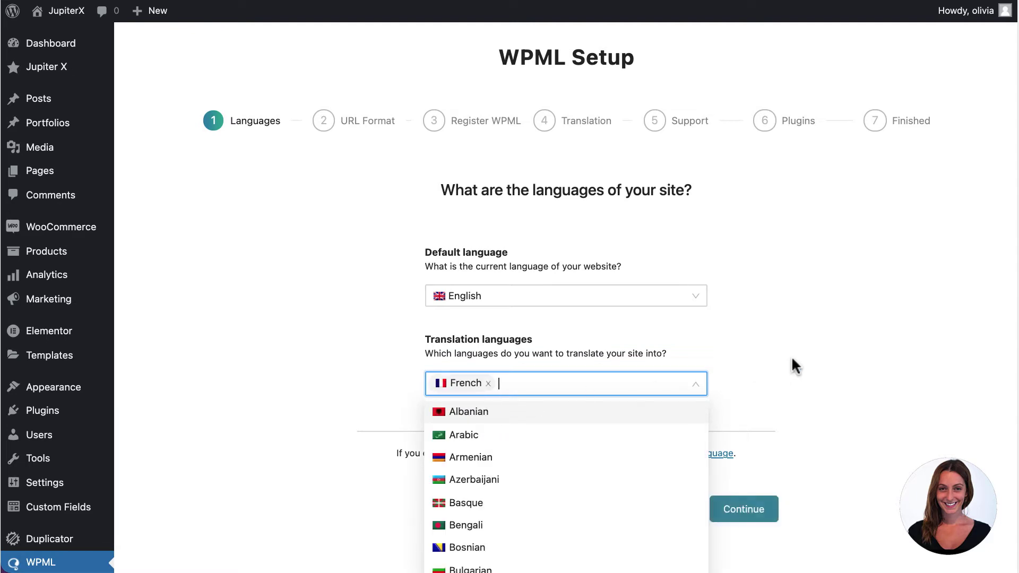
click(792, 359)
click(745, 509)
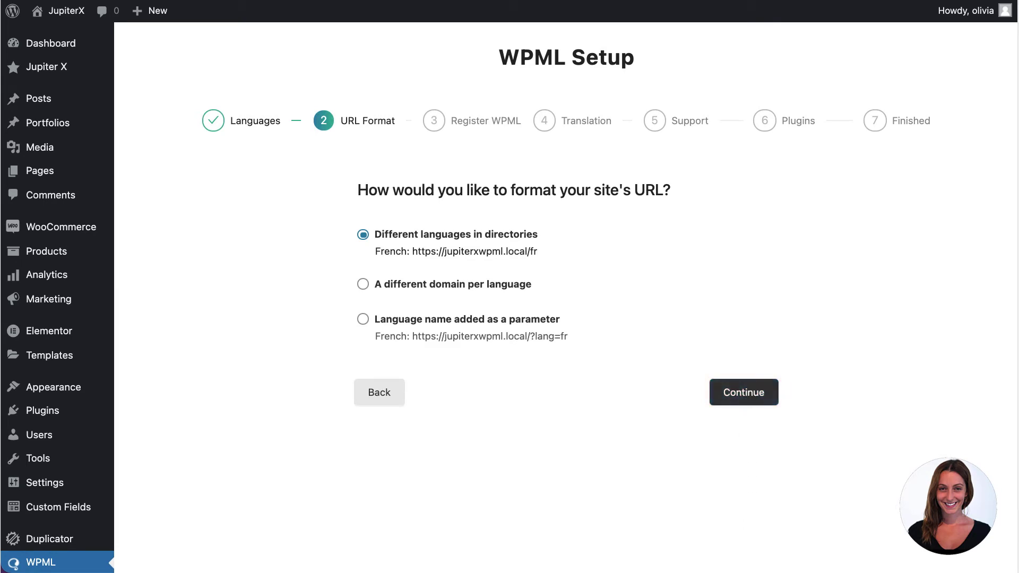
Step: Keep language directories in URLs and register WPML with the site key from the WPML account
click(746, 391)
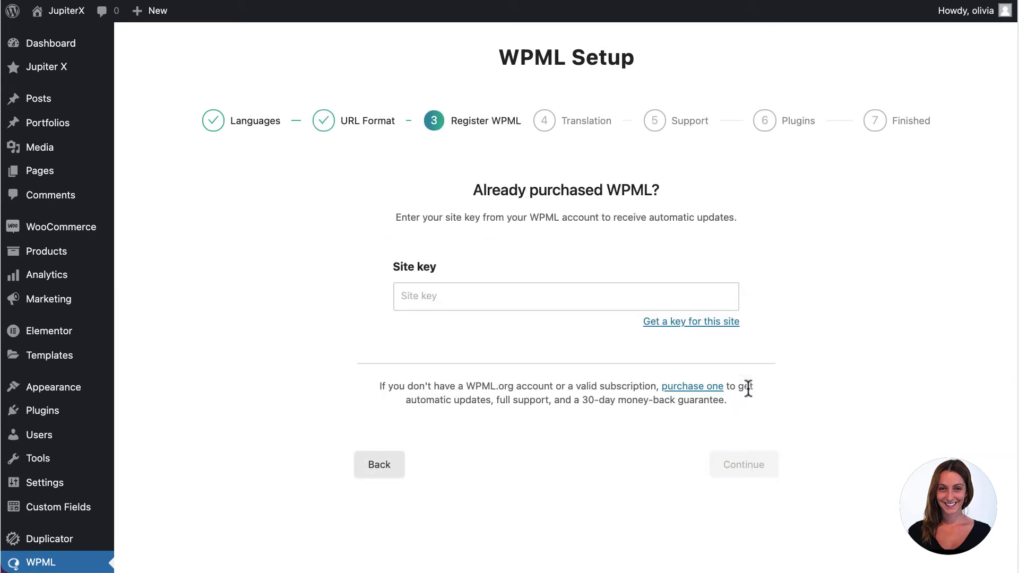
click(683, 322)
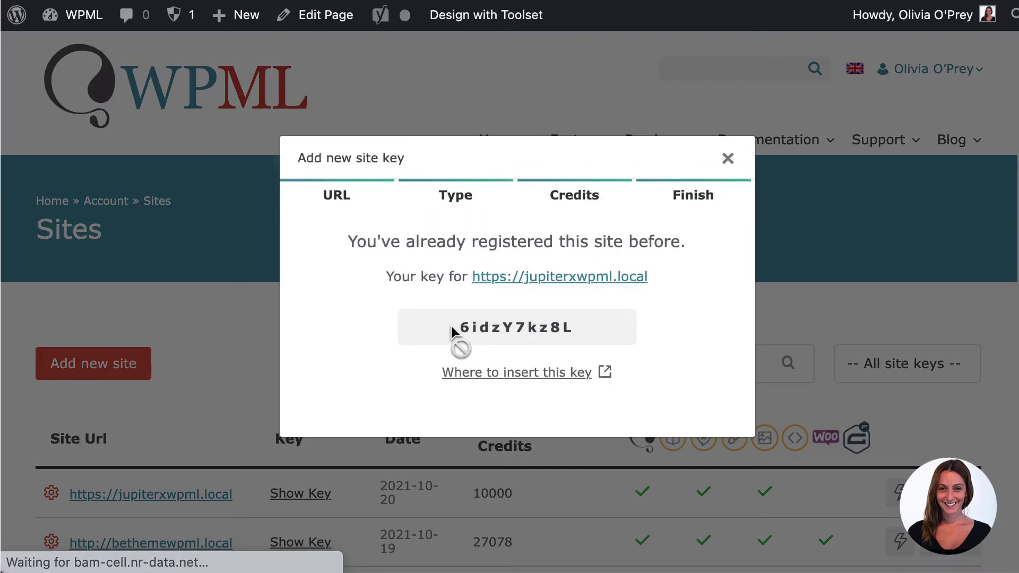
drag(453, 327, 642, 325)
key(super+c)
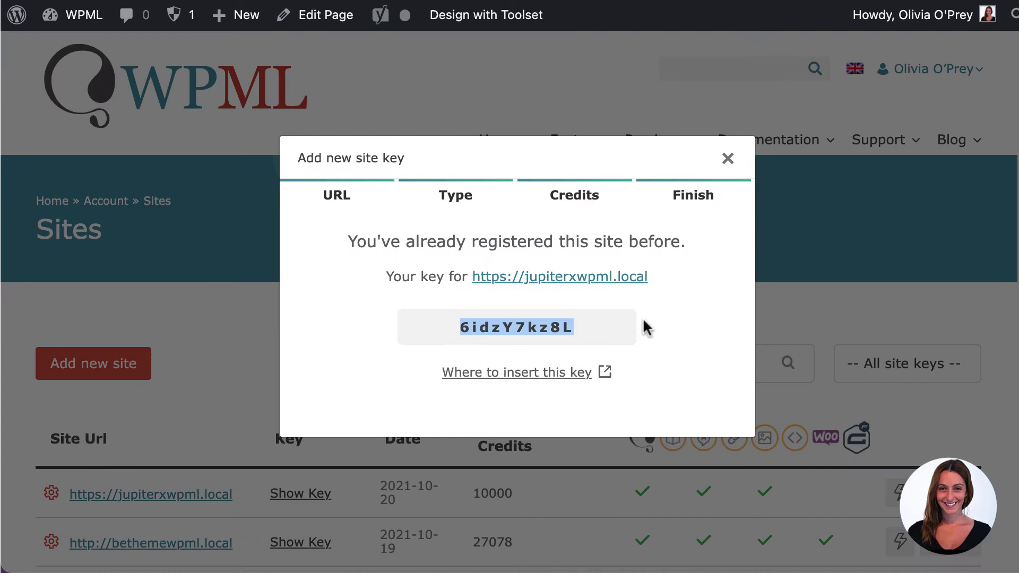
key(super+Tab)
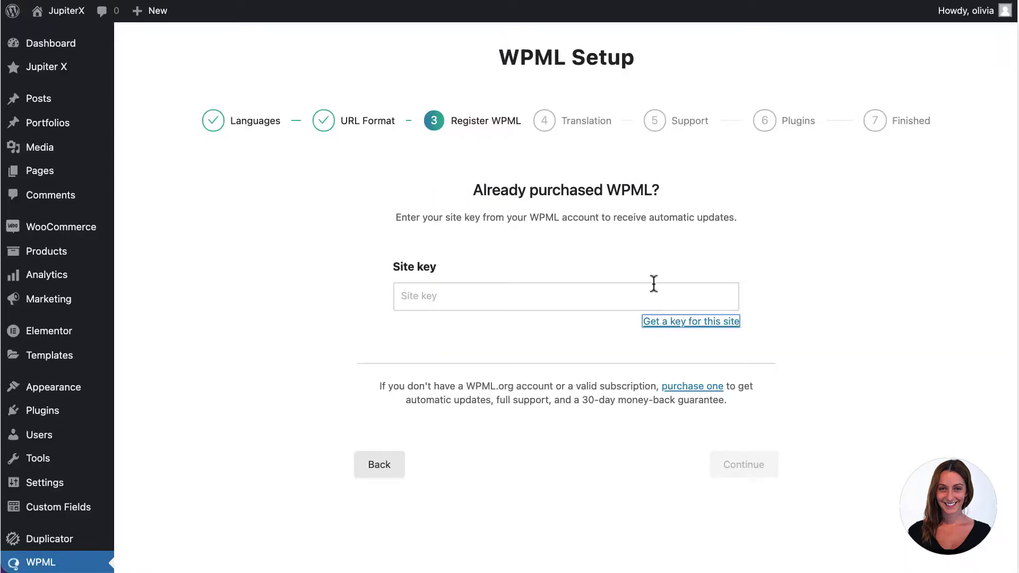
click(678, 297)
key(super+v)
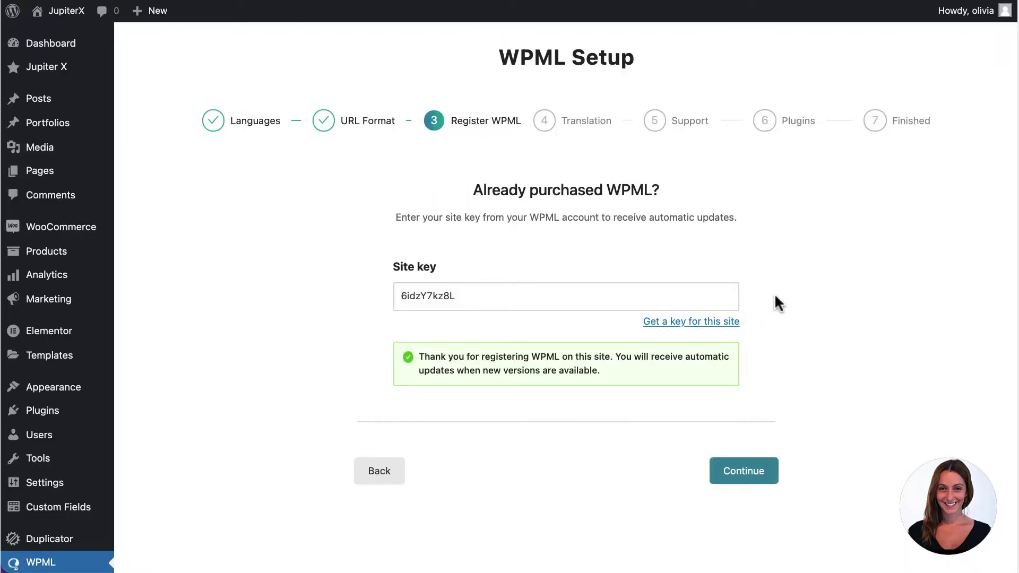
click(744, 469)
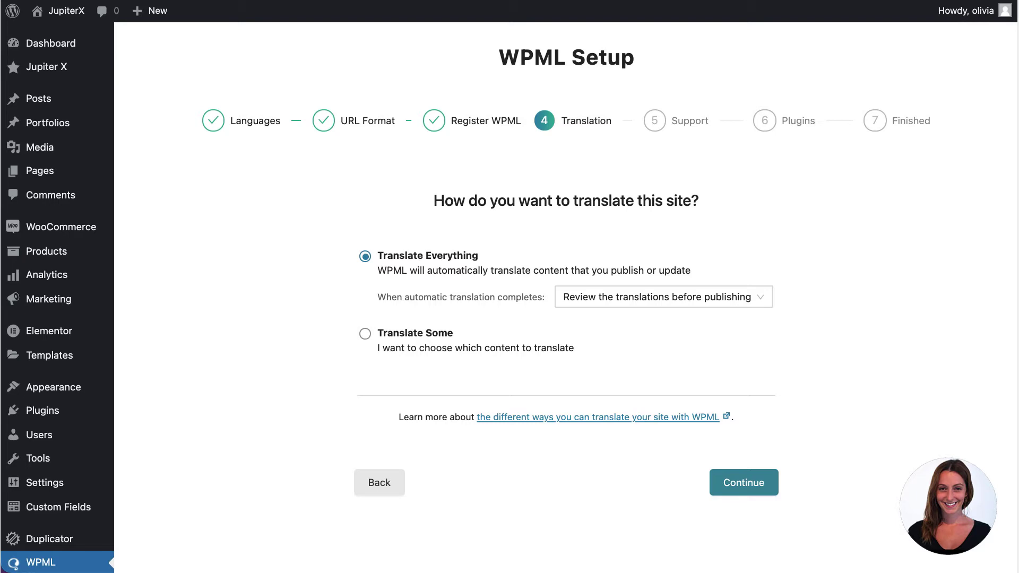
Step: Choose Translate Everything, with automatic translations published and reviewed later
click(365, 333)
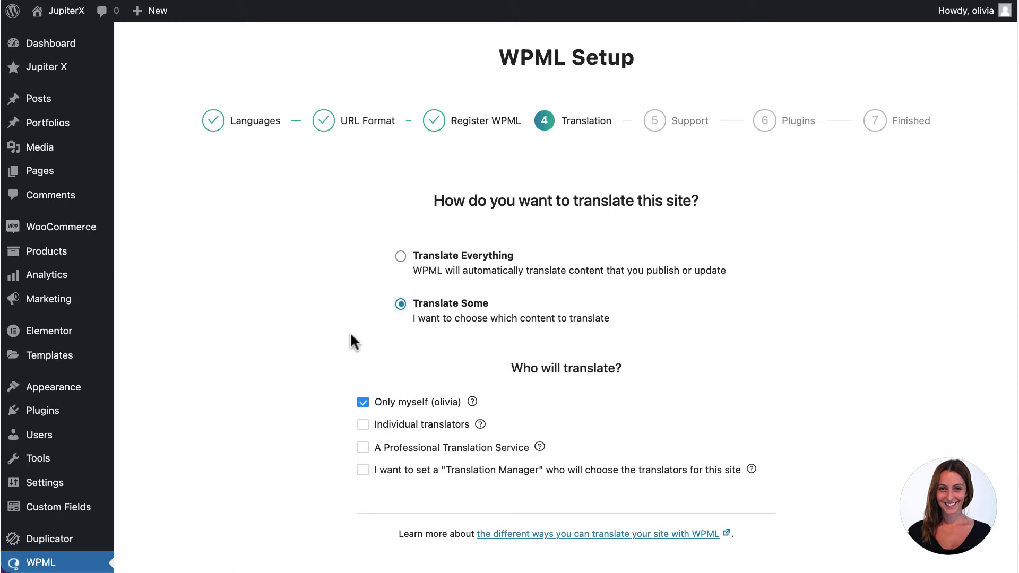
click(399, 260)
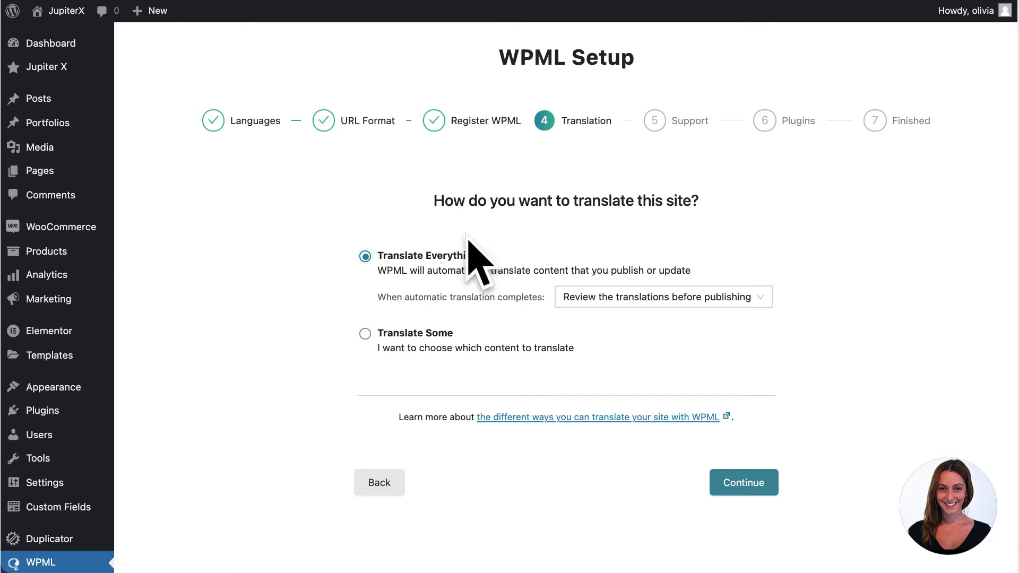
click(765, 296)
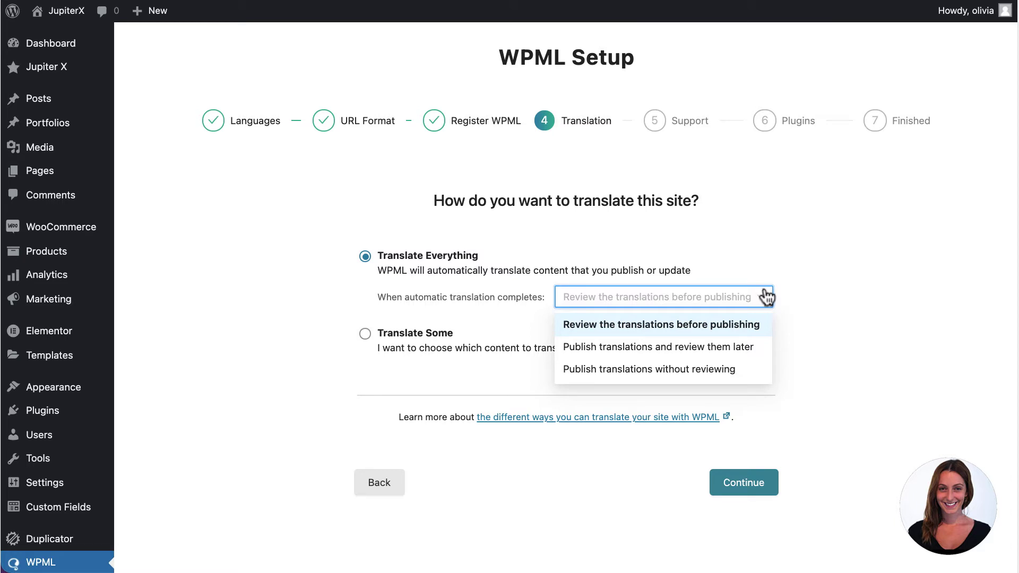
click(762, 351)
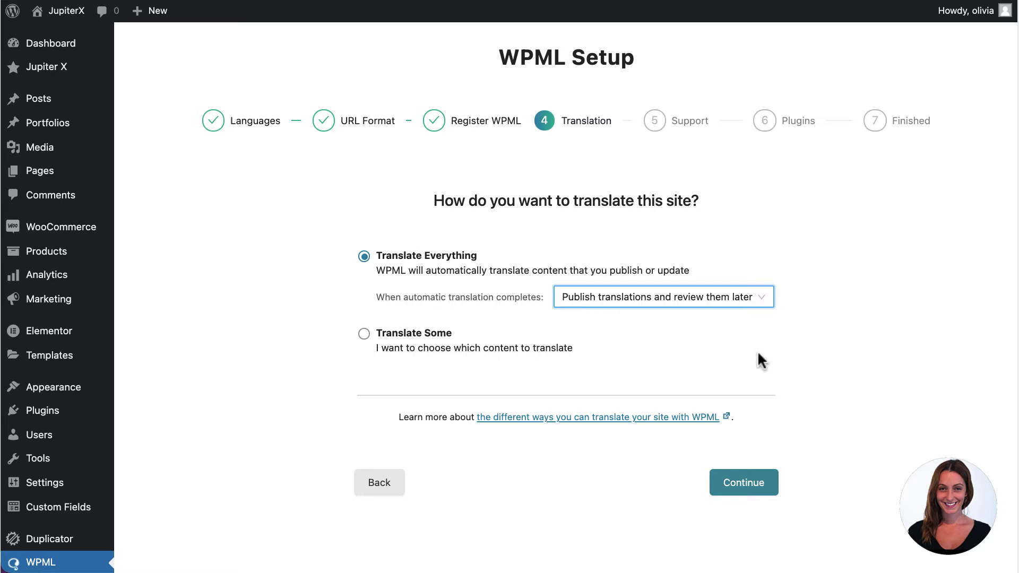
click(737, 493)
Step: Agree to send theme and plugin information and select WooCommerce Multilingual and Advanced Custom Fields Multilingual
click(360, 281)
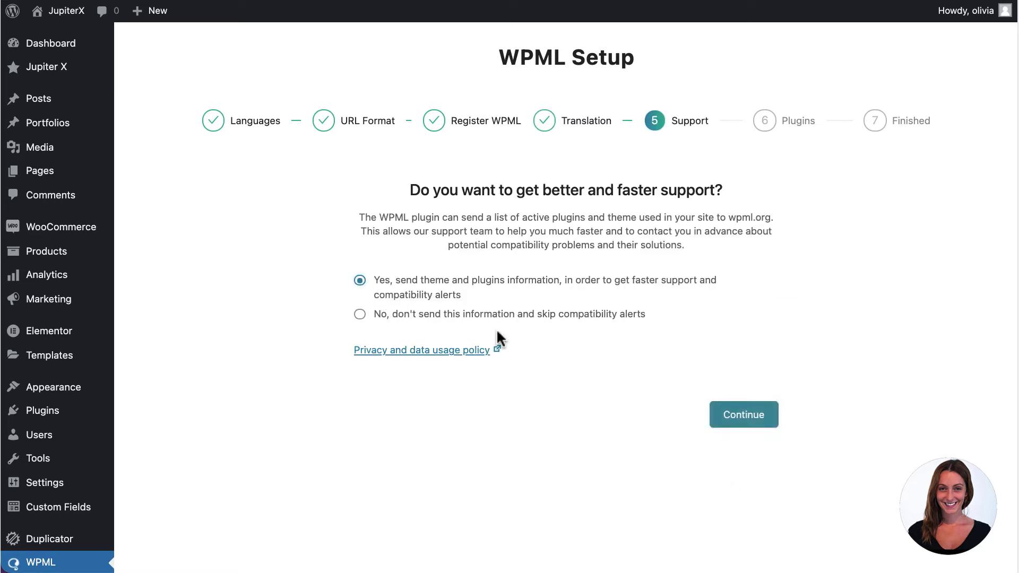
click(747, 419)
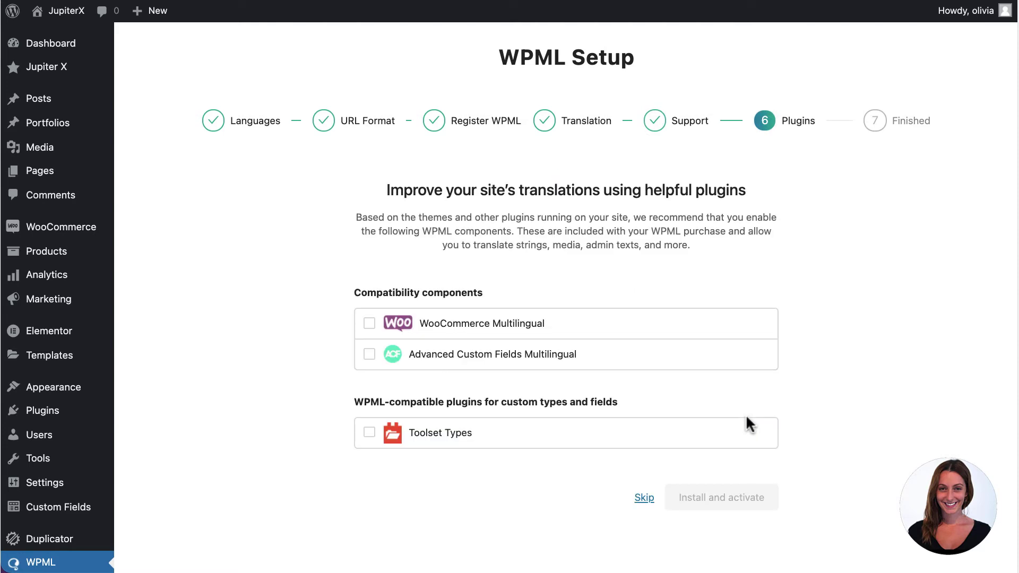
click(370, 327)
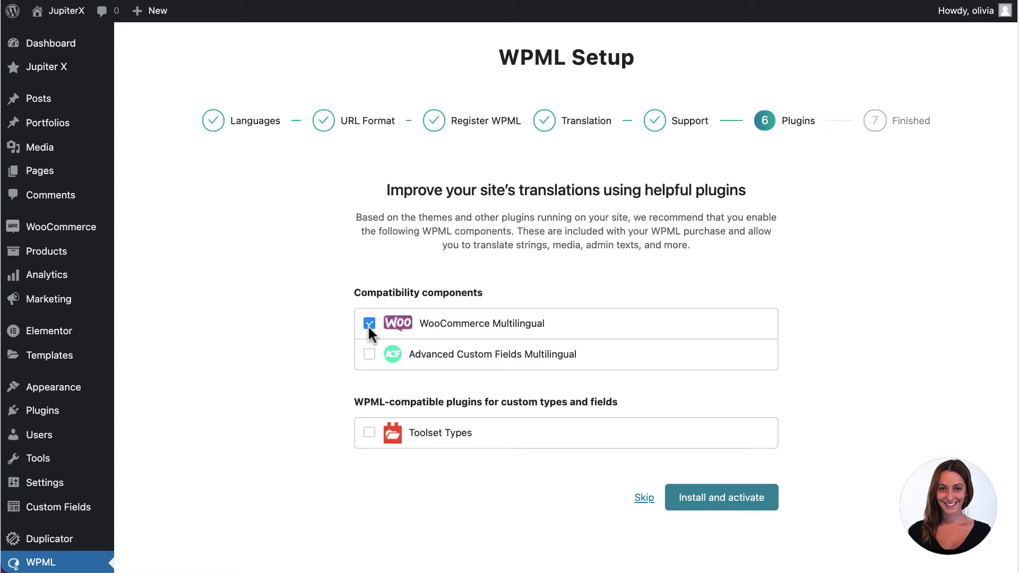
click(369, 354)
Step: Install and activate the two selected plugins and finish the WPML setup
click(715, 502)
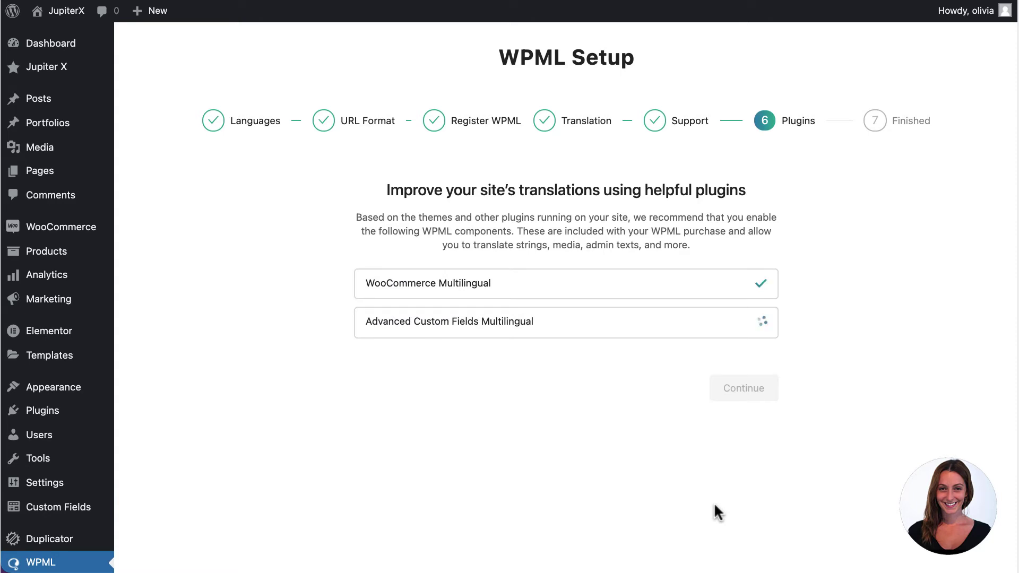
click(738, 390)
scroll(740, 394, down, 3)
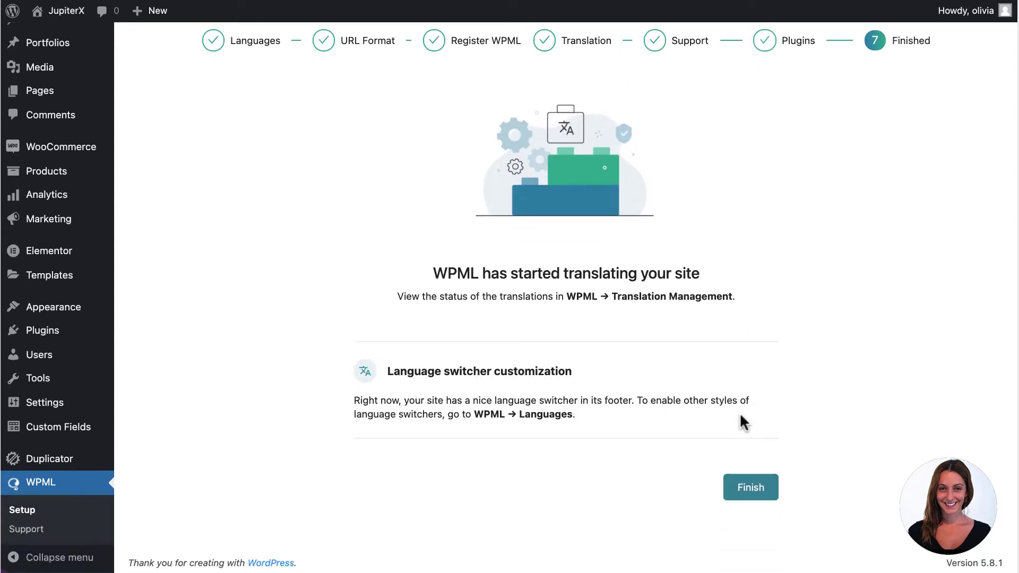
click(746, 484)
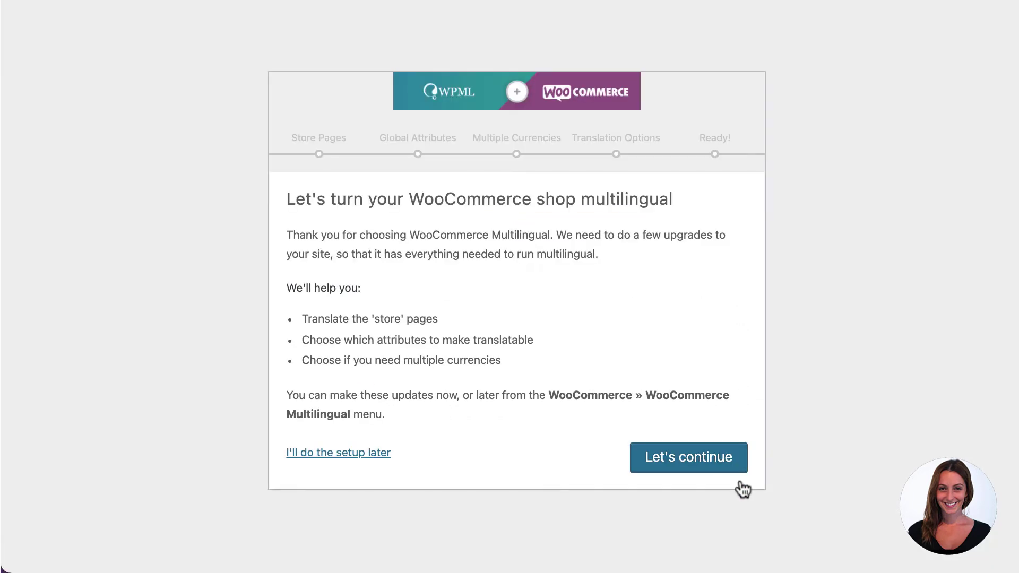
Step: Begin WooCommerce Multilingual setup, creating the missing French store pages and passing the attributes step
click(687, 459)
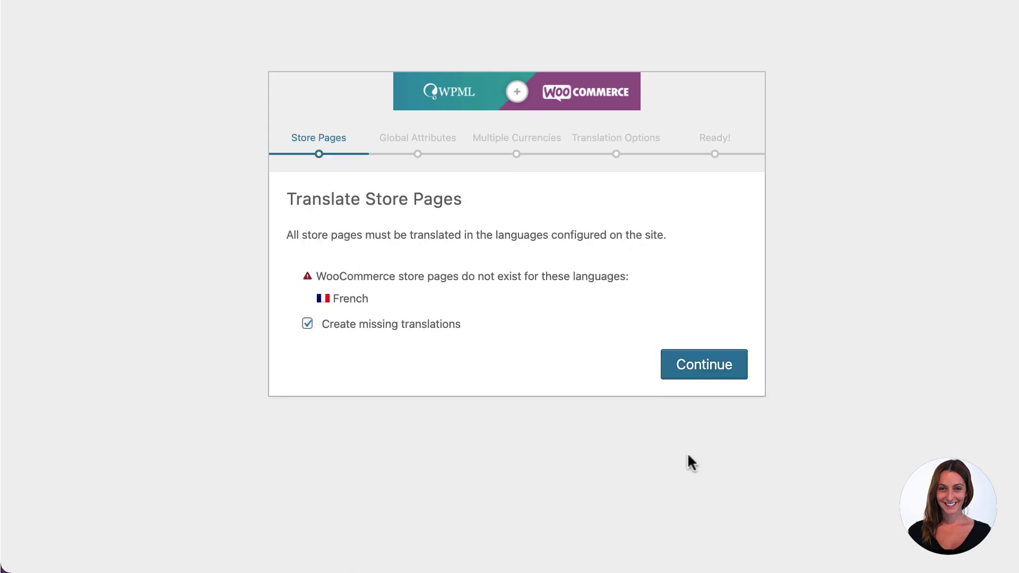
click(700, 378)
click(699, 286)
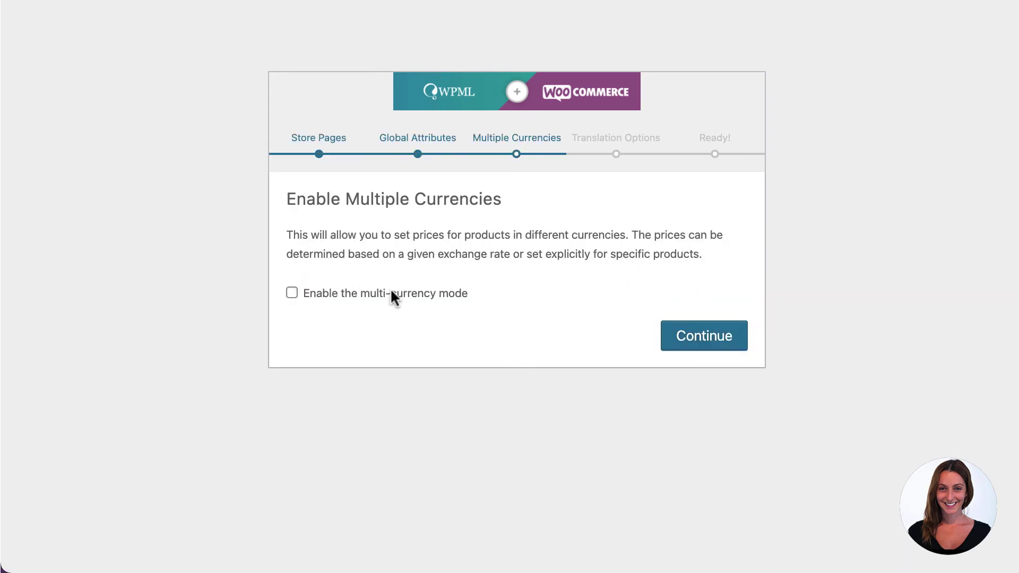
Step: Enable multi-currency mode, translate all products automatically, and close the setup wizard
click(291, 296)
click(720, 351)
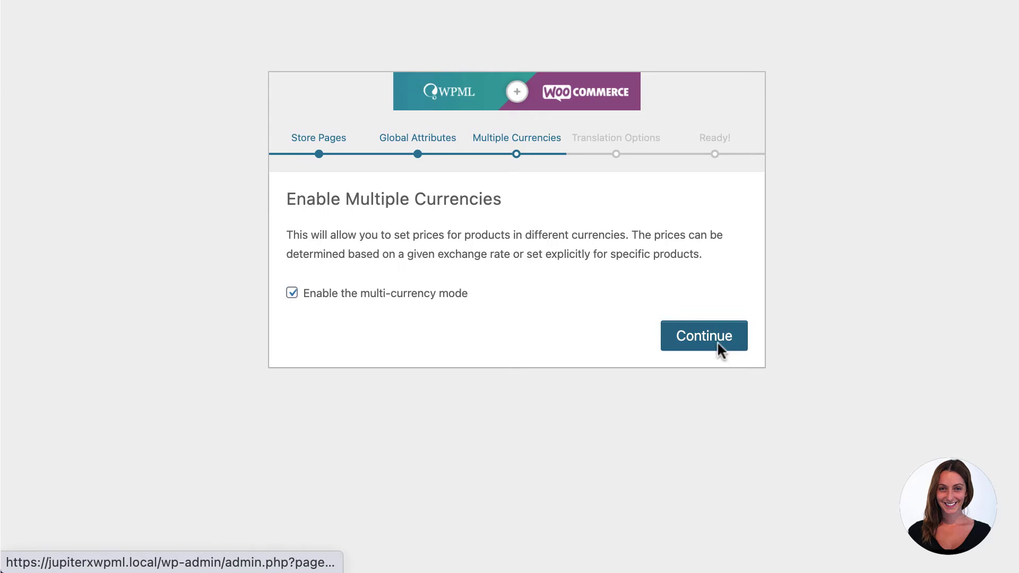
click(307, 277)
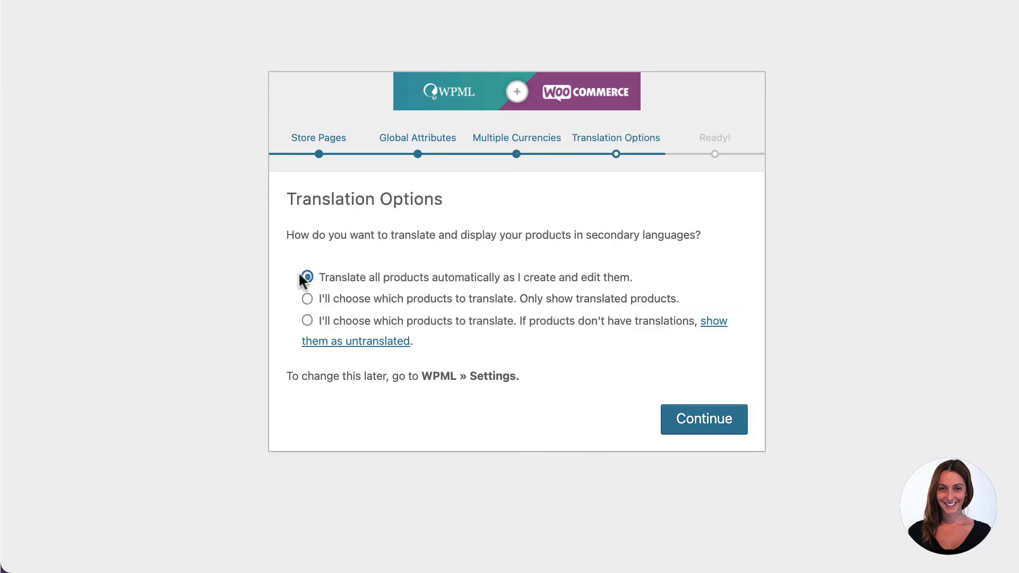
click(709, 425)
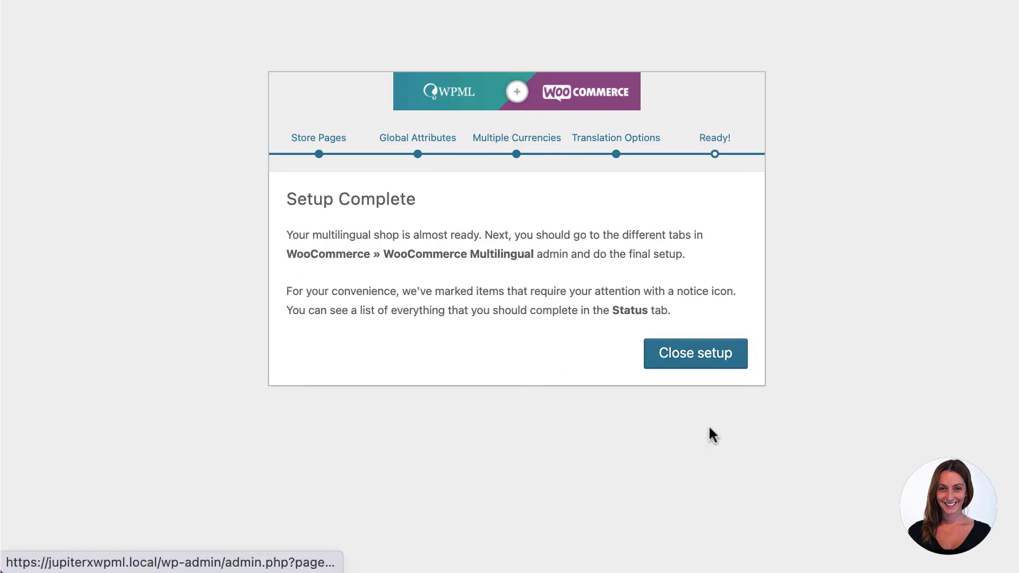
click(695, 354)
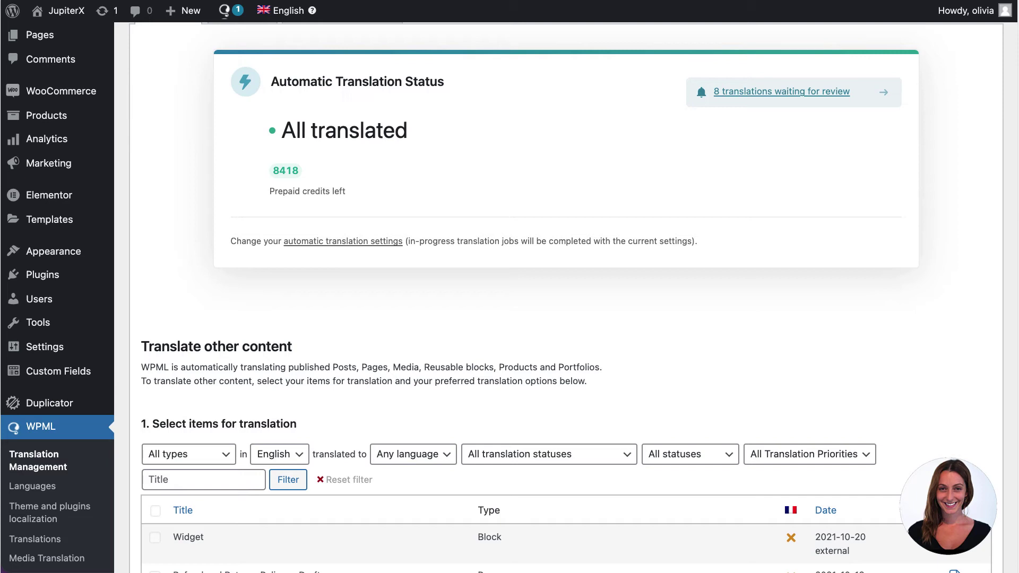
Step: Once everything is translated, open the 8 French translations waiting for review
click(781, 95)
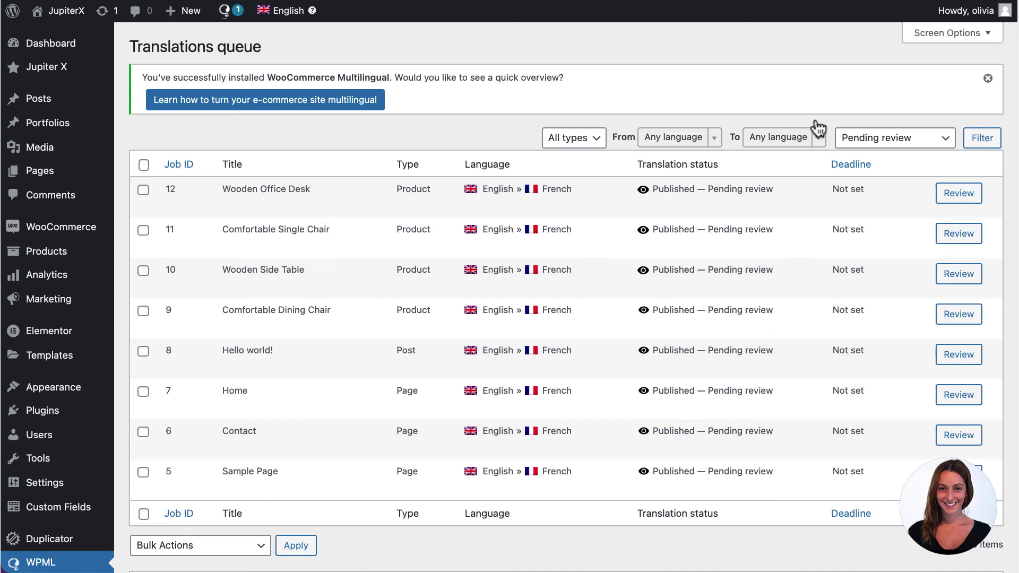
Step: Change the Comfortable Single Chair's French title to 'Fauteuil simple confortable' and accept the translation
click(964, 239)
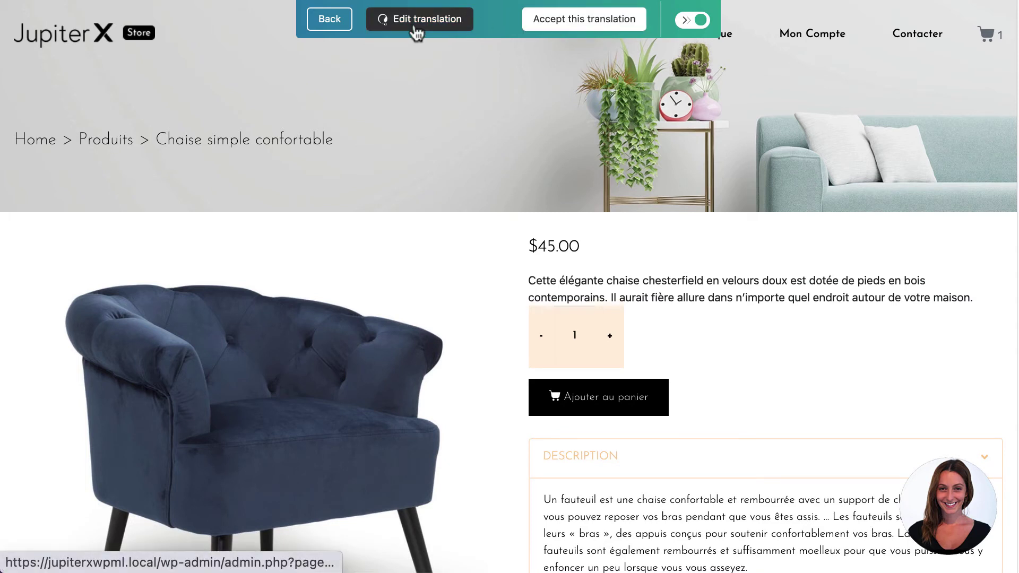
click(414, 25)
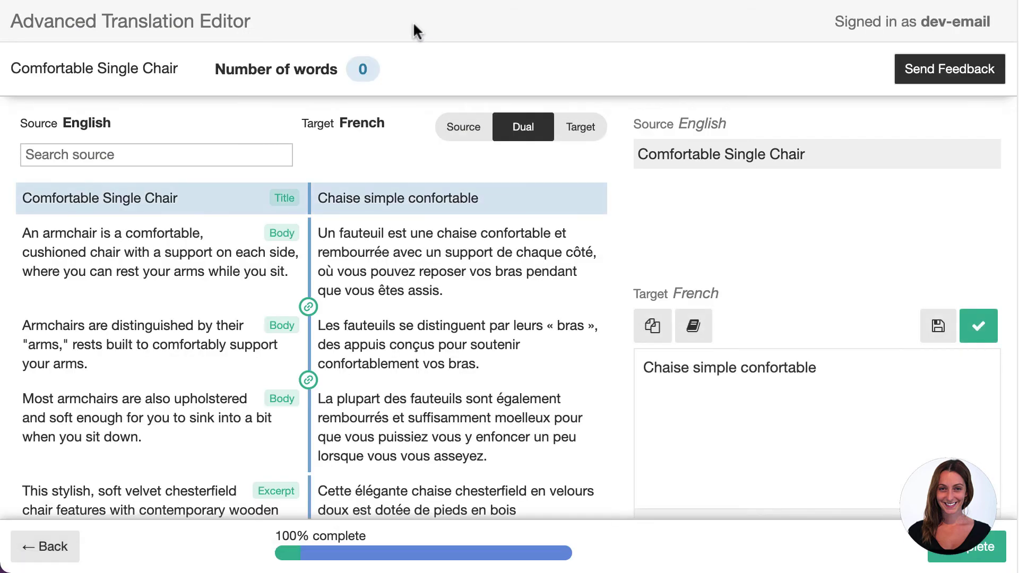
double_click(663, 369)
text(Faut)
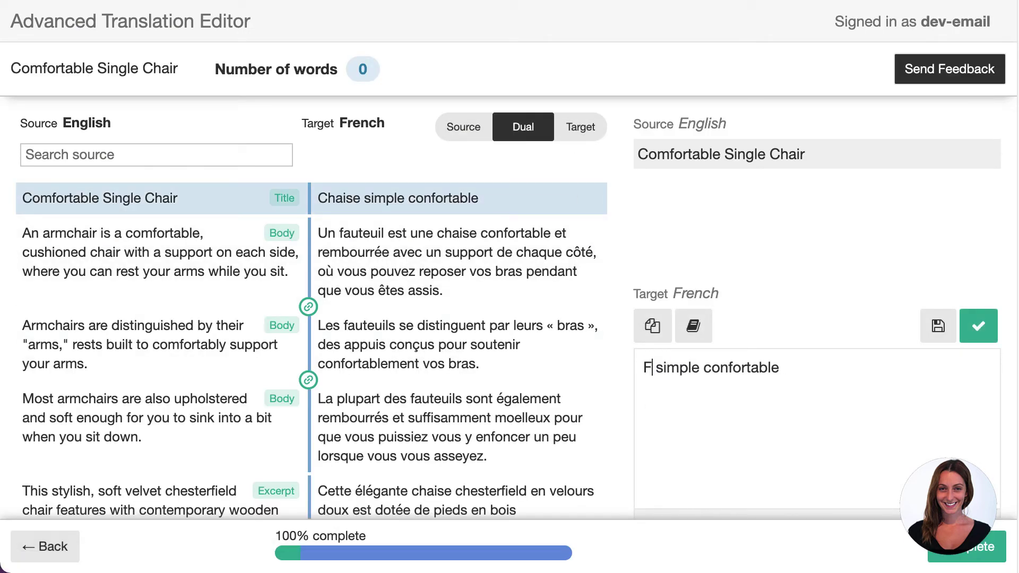
text(euil)
click(979, 325)
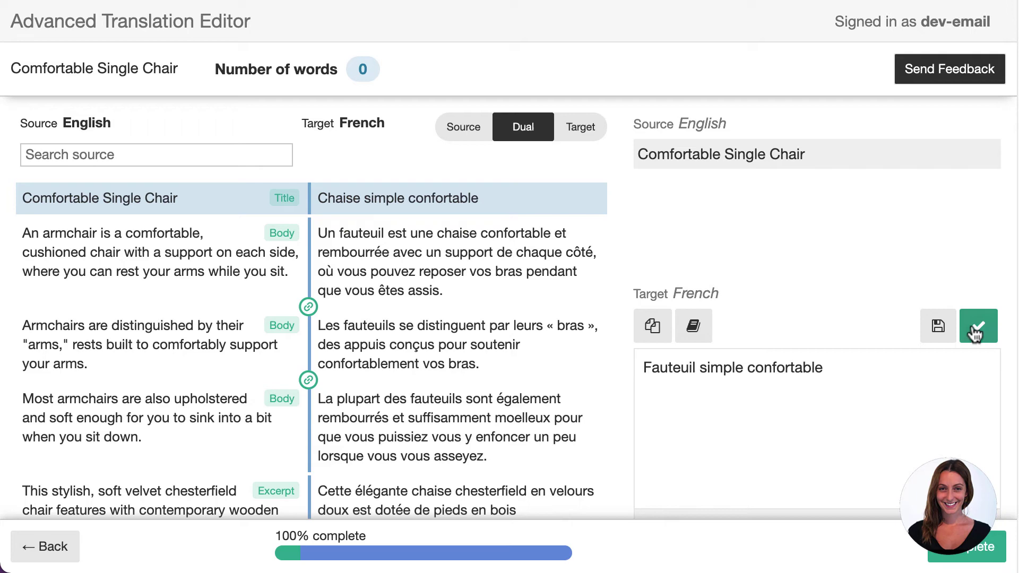
click(977, 561)
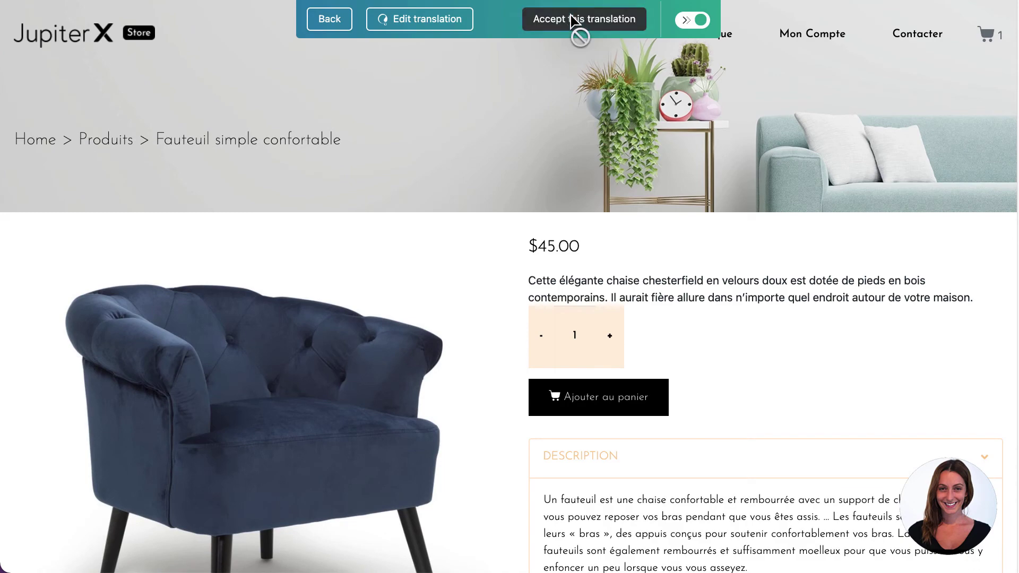
click(573, 21)
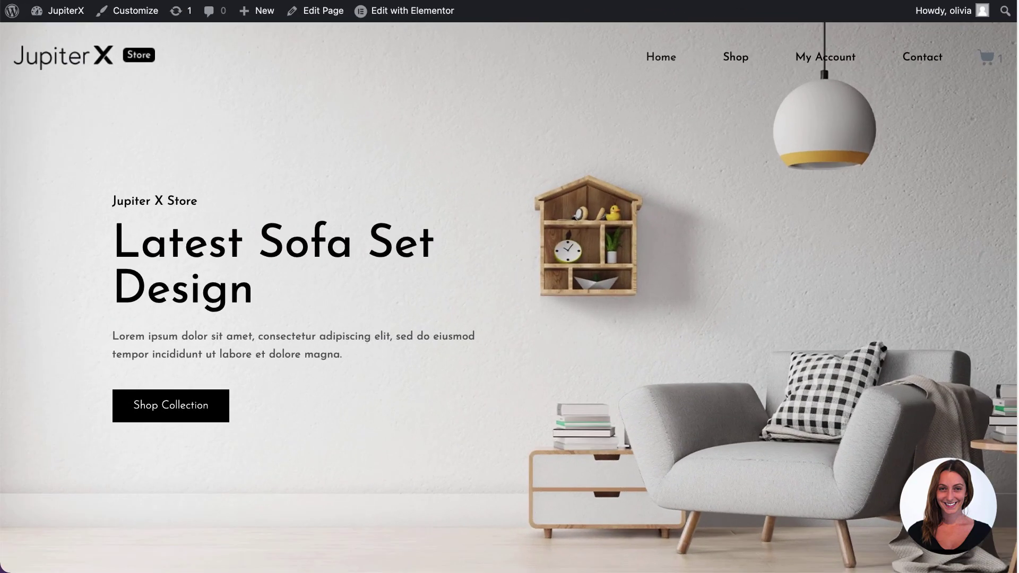
Step: Scroll down through the store homepage to review its content
scroll(510, 297, down, 2)
scroll(510, 298, down, 20)
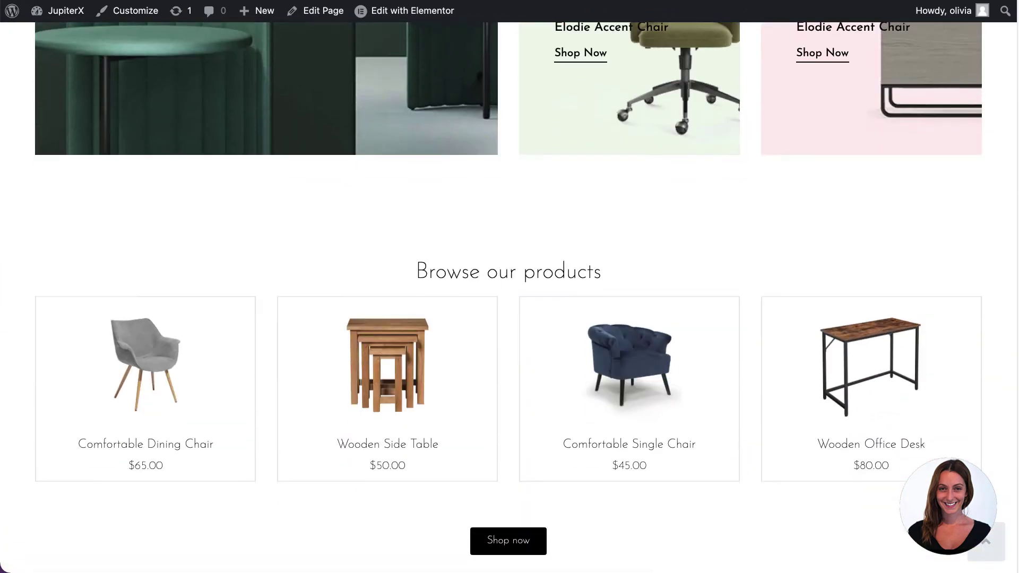
scroll(509, 297, down, 16)
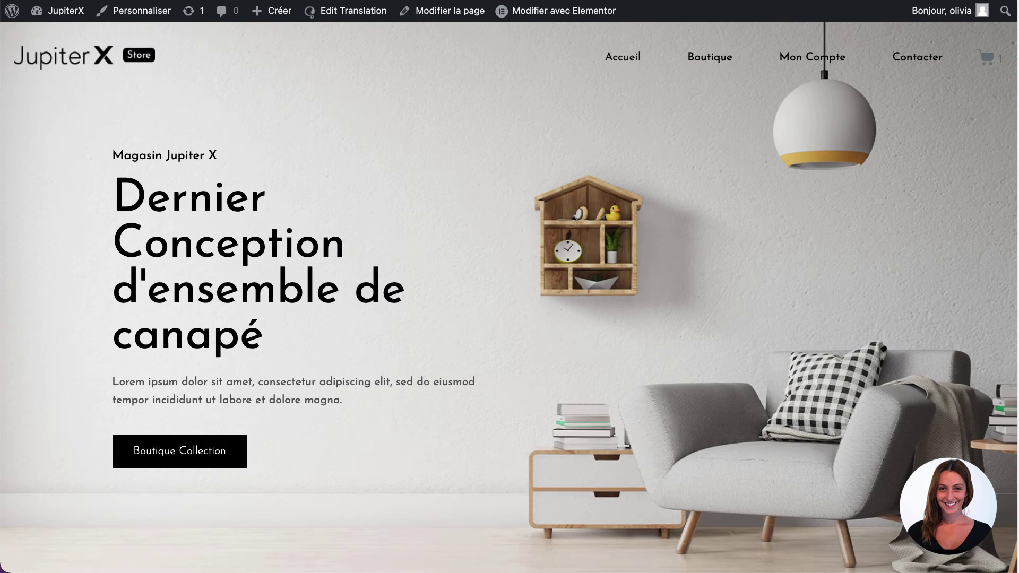
scroll(510, 297, down, 9)
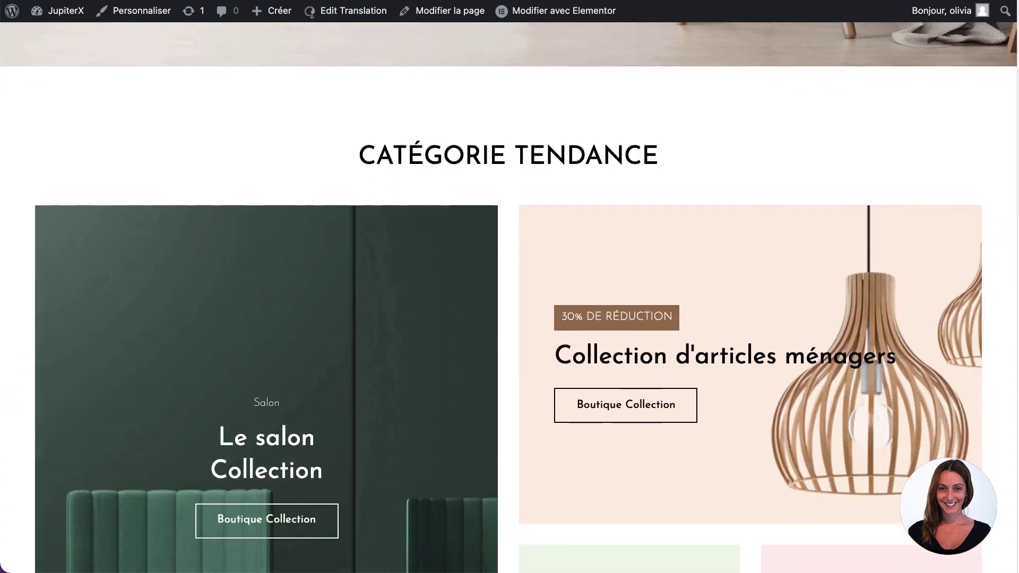
scroll(509, 297, down, 15)
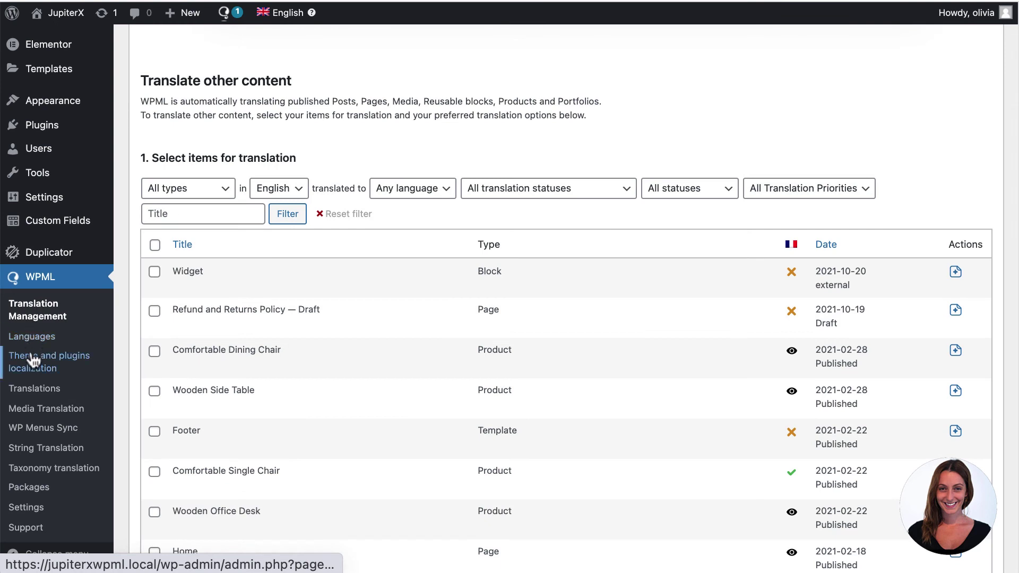
Step: Select the JupiterX theme under Theme and plugins localization and scan it for strings
click(32, 362)
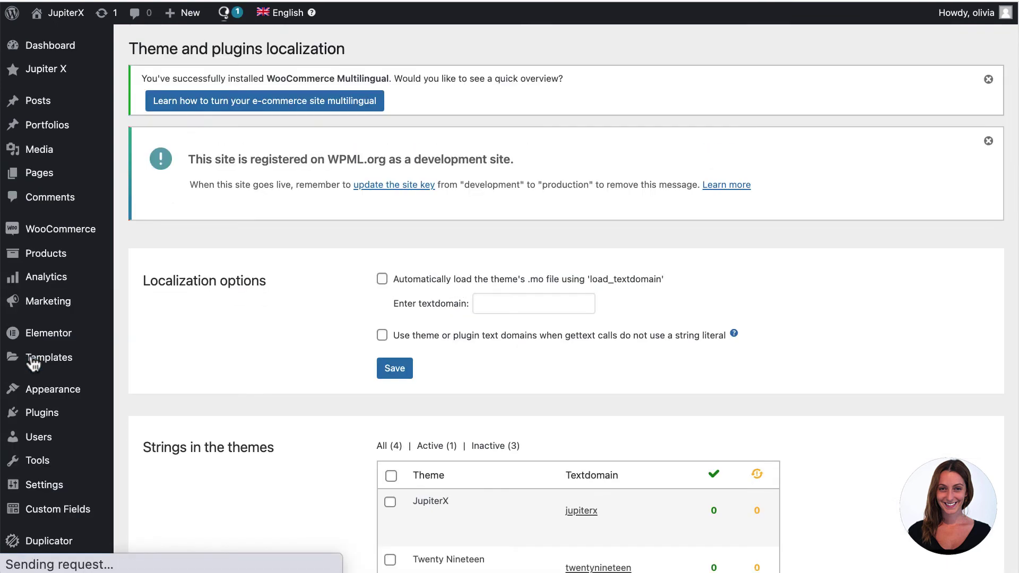
scroll(198, 336, down, 5)
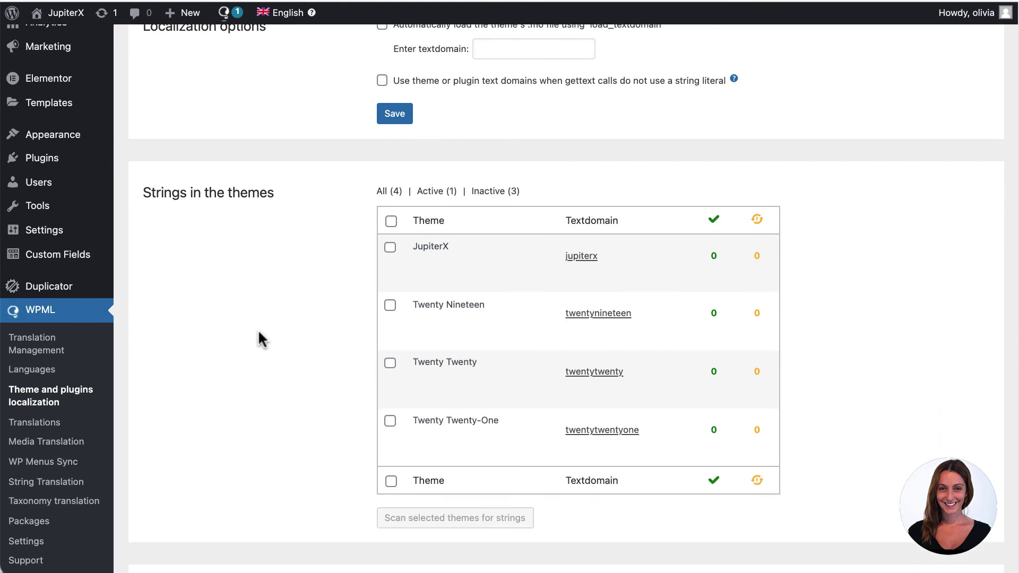
click(389, 249)
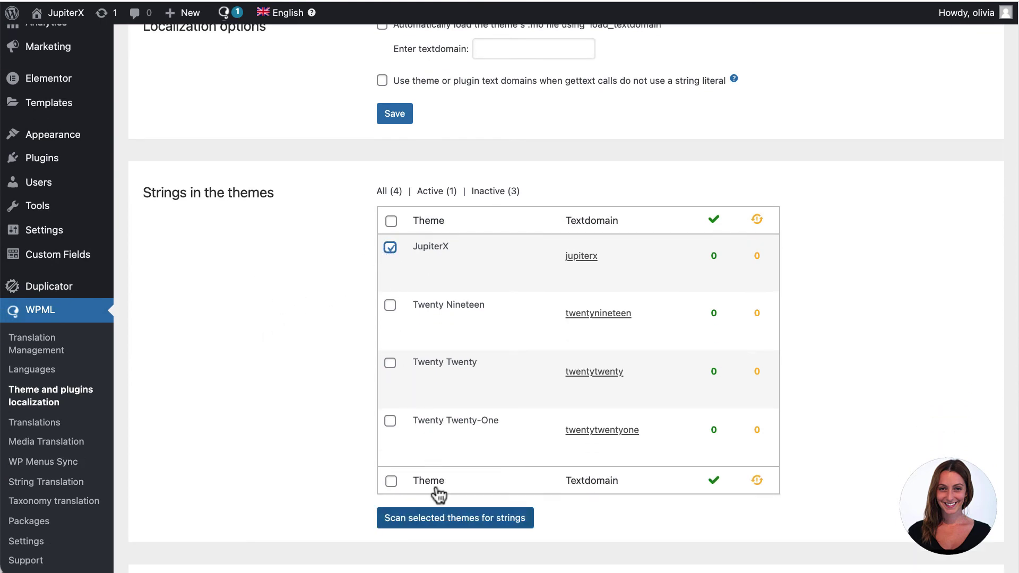
click(442, 517)
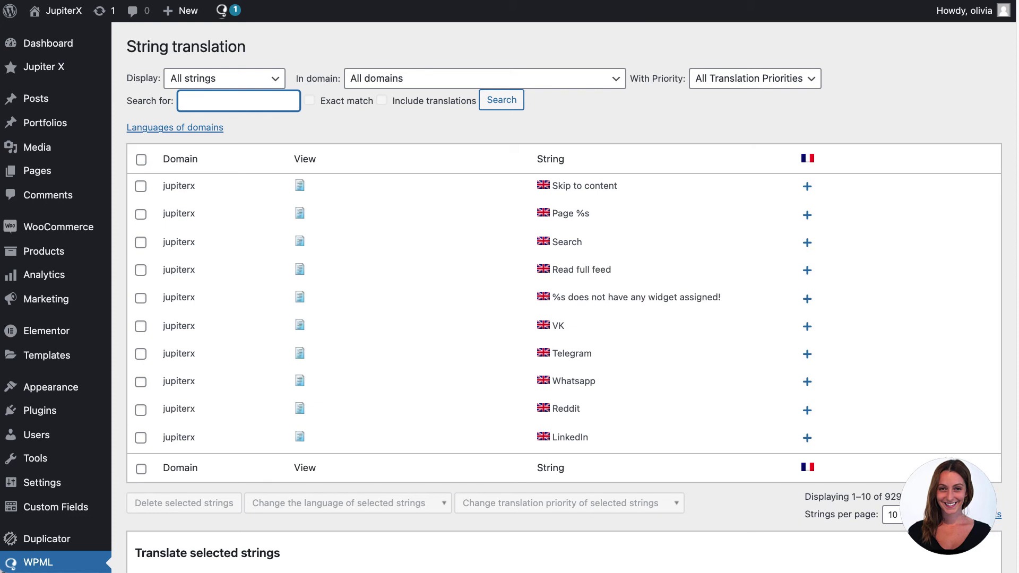
Step: Translate the 'Complete order' string into French as 'Compléter votre commande'
text(Complete order)
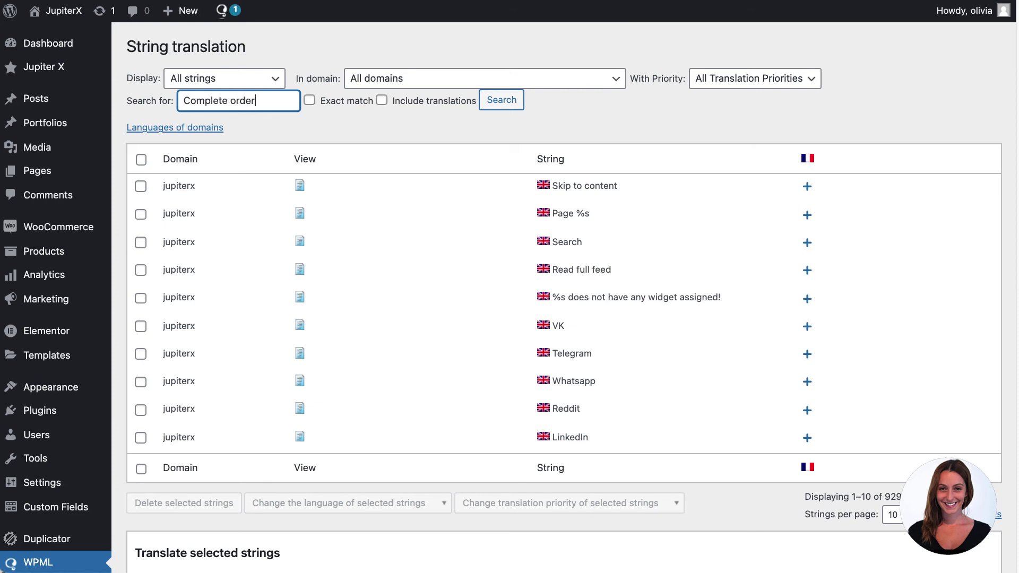
key(Return)
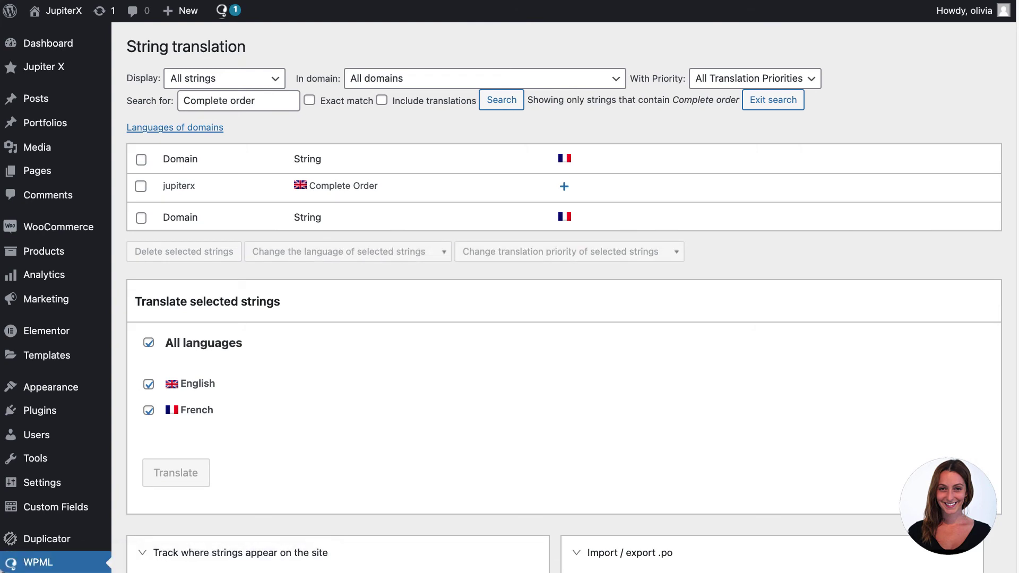
click(564, 187)
text(Compléter votre commande)
key(Return)
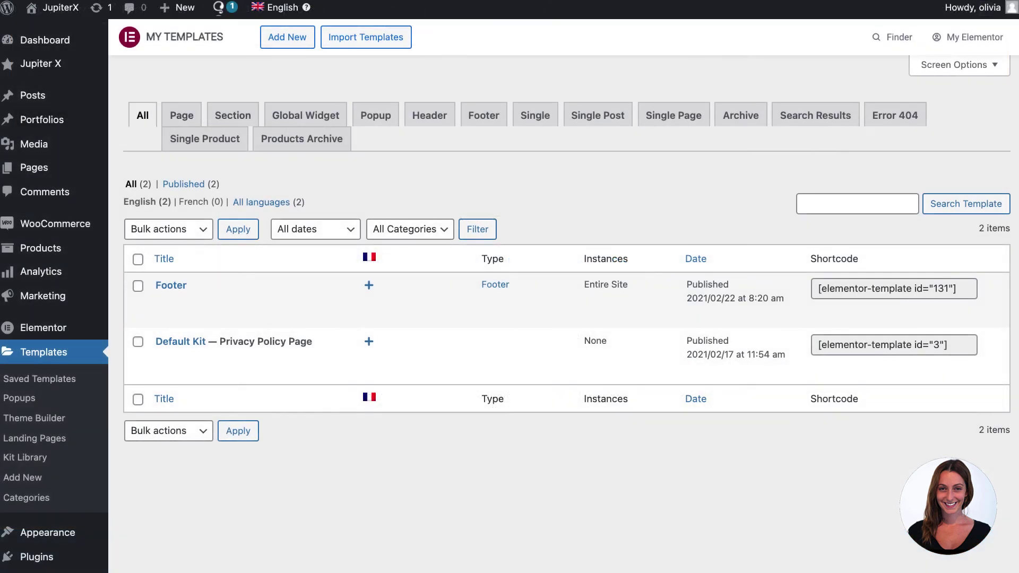
Step: Add a French translation of the Footer template
click(369, 286)
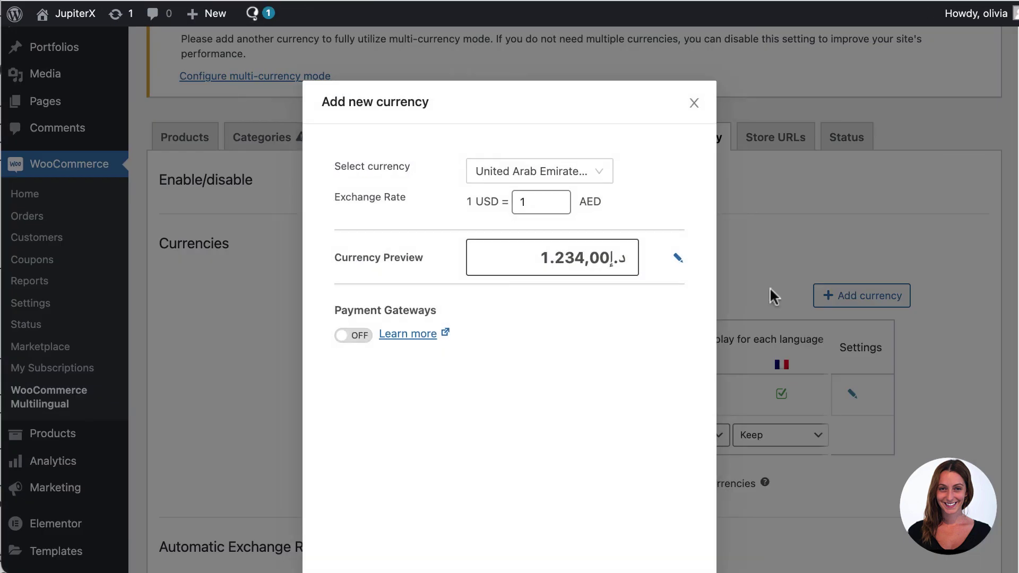
Step: Add Euro as a new store currency
click(610, 171)
text(Euro)
click(530, 202)
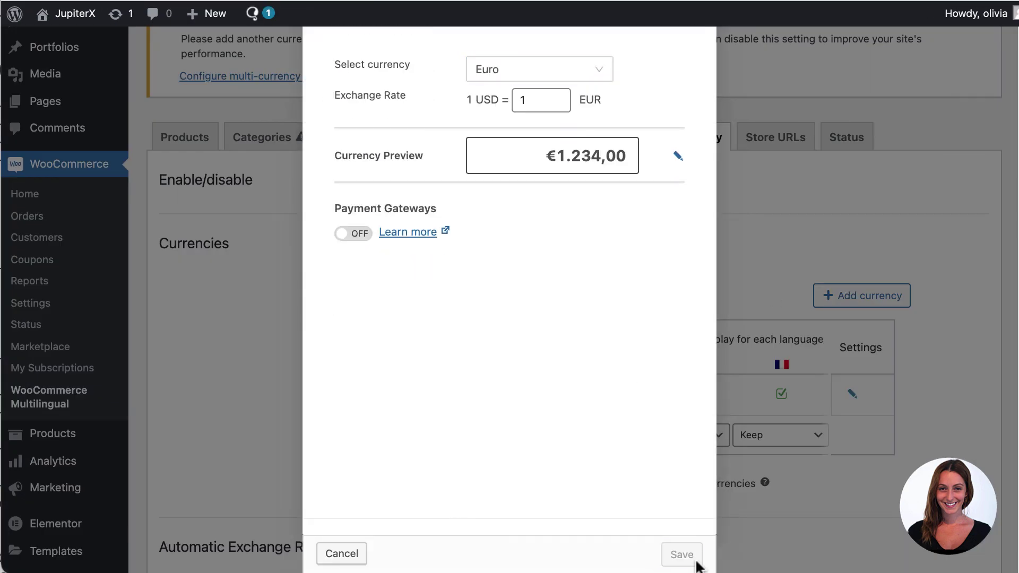
click(683, 553)
Step: Add Pound sterling as another store currency
click(889, 297)
click(596, 169)
text(Pound)
click(528, 269)
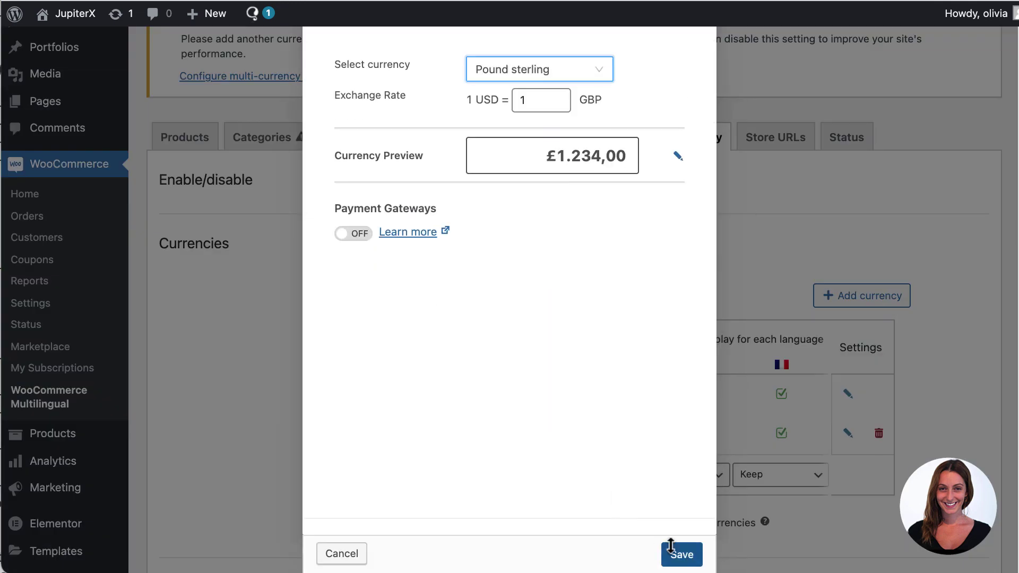
click(679, 553)
Step: Hide US dollar for both languages, show Euro only for French and Pound sterling only for English
scroll(785, 219, down, 3)
click(782, 219)
click(682, 219)
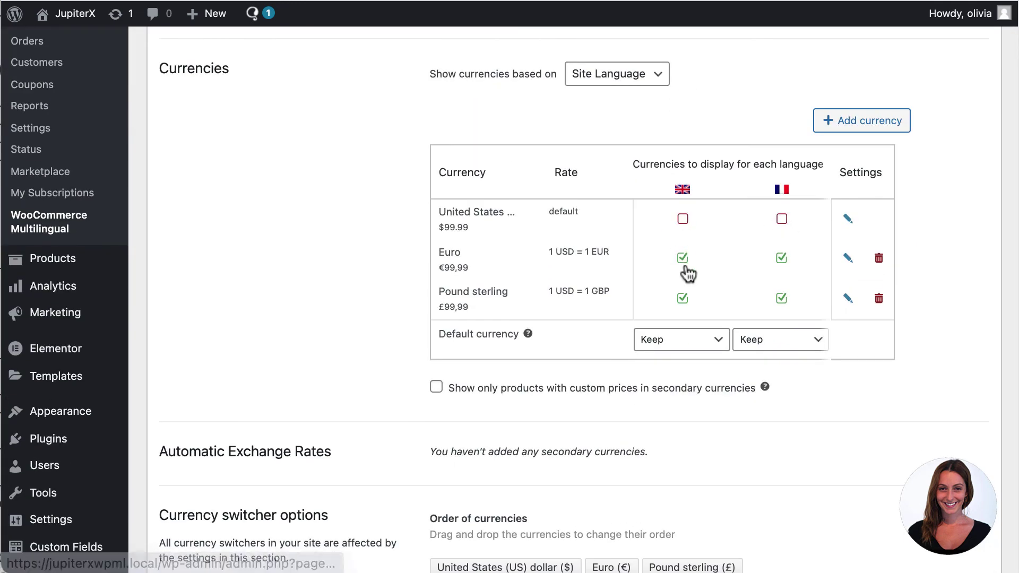
click(683, 258)
click(782, 298)
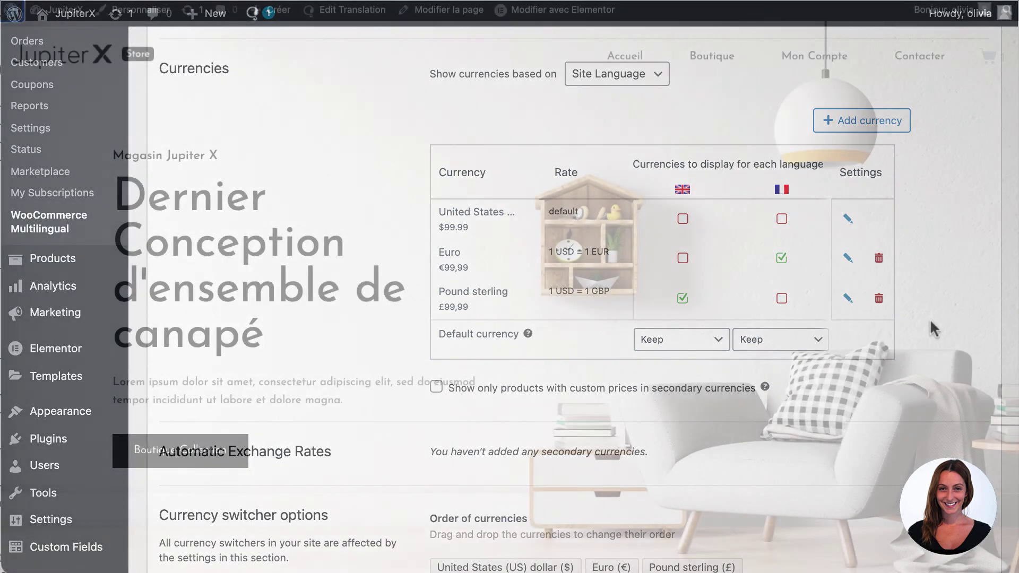
scroll(510, 297, down, 9)
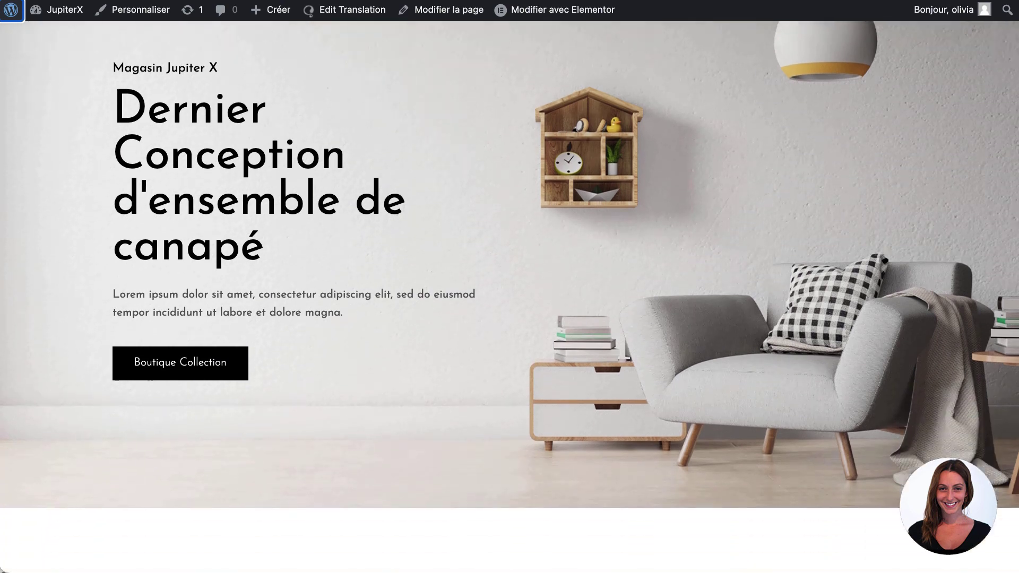
scroll(509, 297, down, 15)
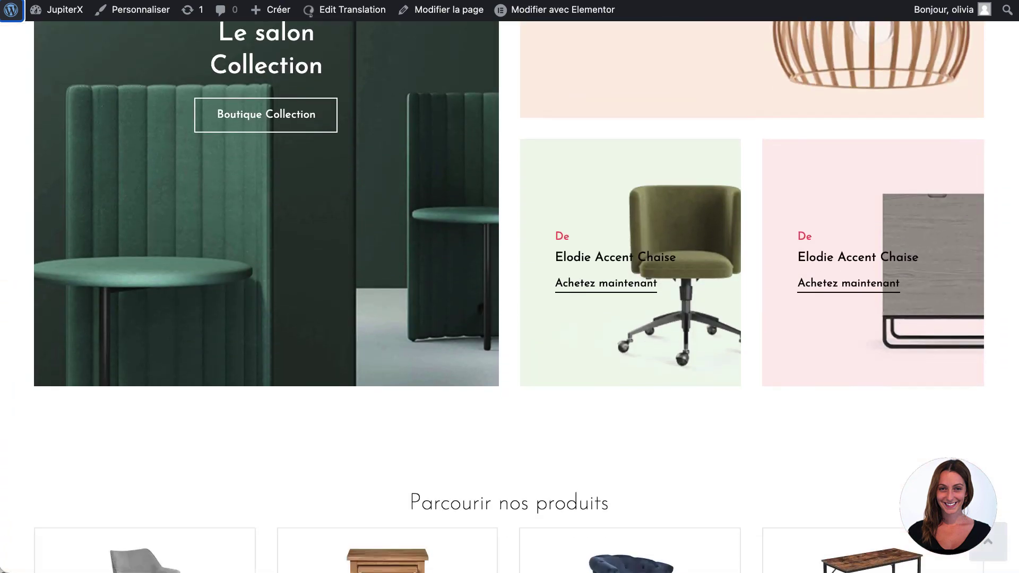
scroll(510, 297, down, 15)
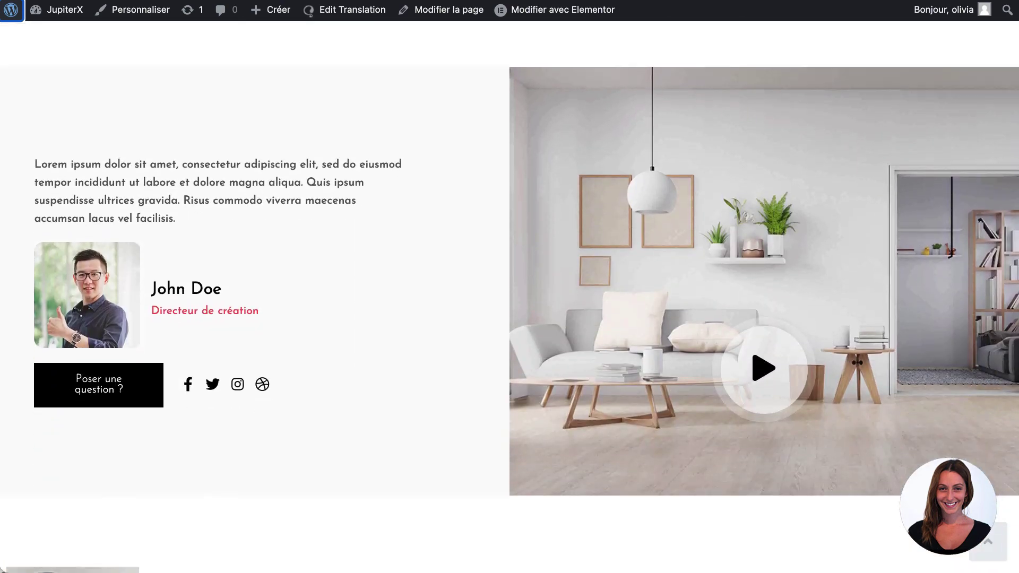
scroll(509, 297, down, 7)
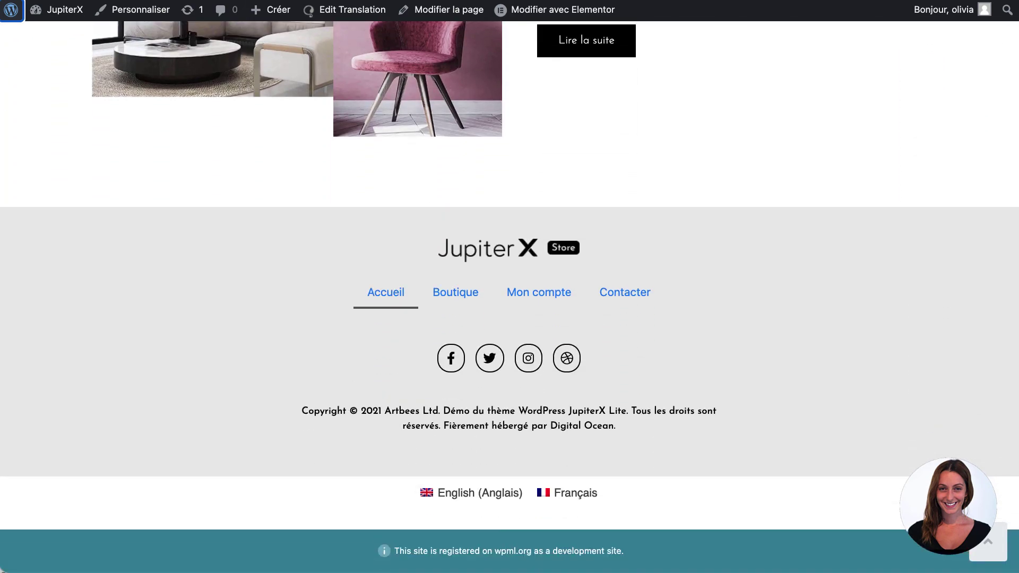